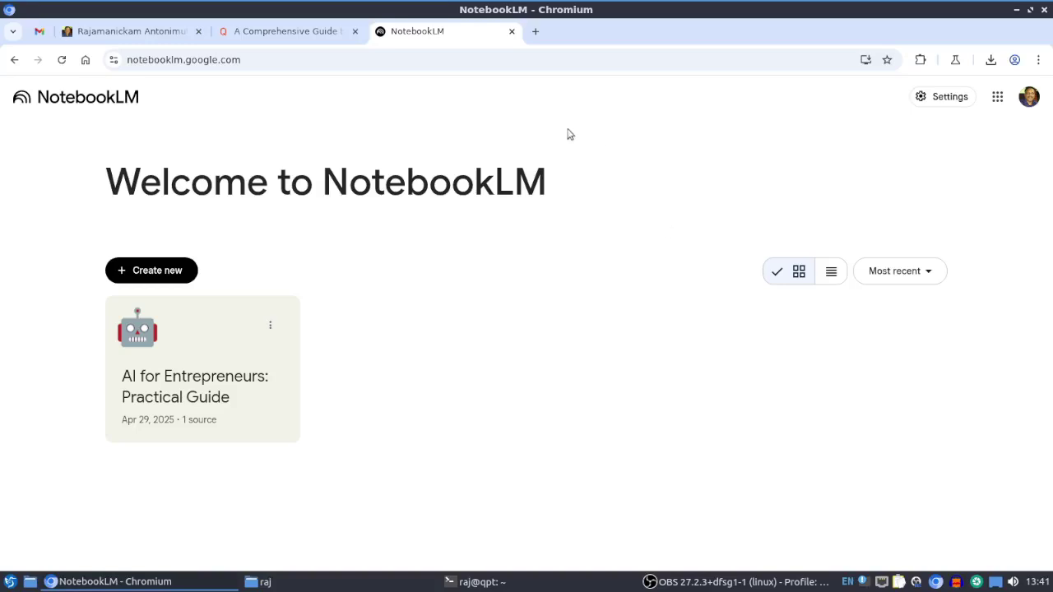
left_click_drag(328, 175, 558, 209)
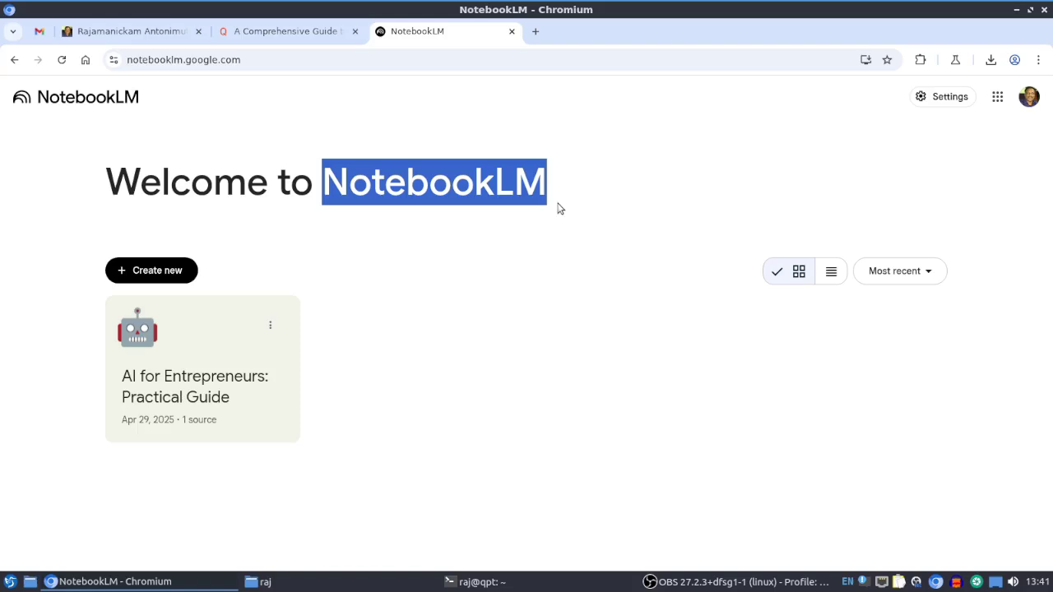
left_click(941, 96)
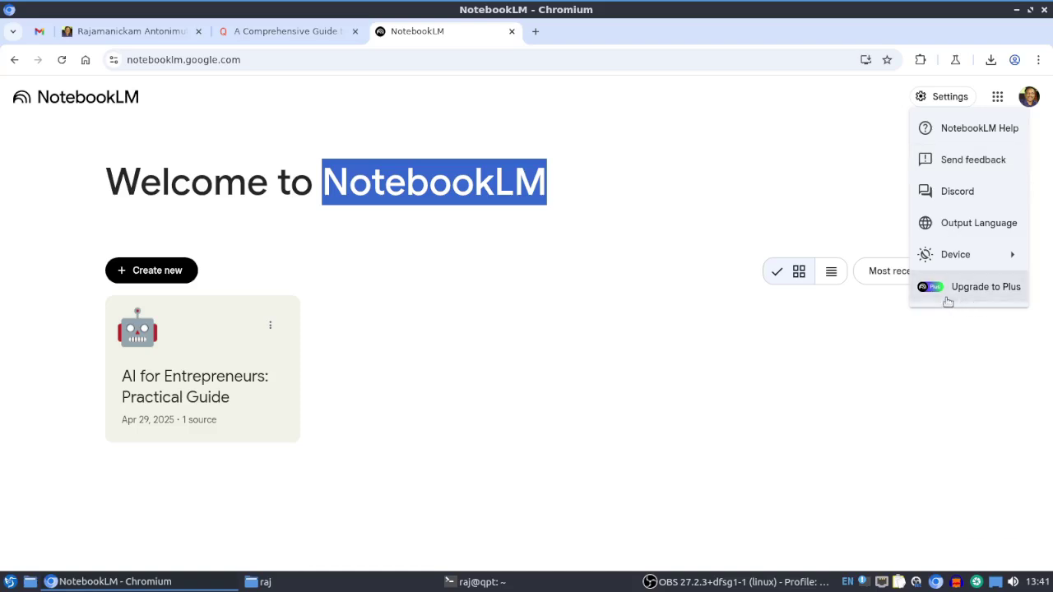
left_click(530, 278)
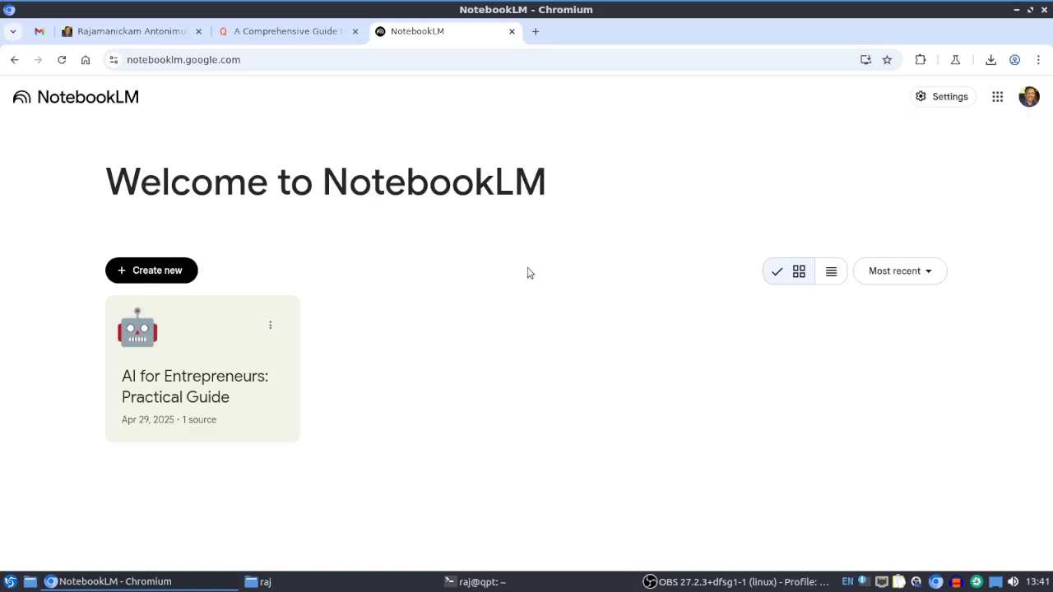
left_click(139, 60)
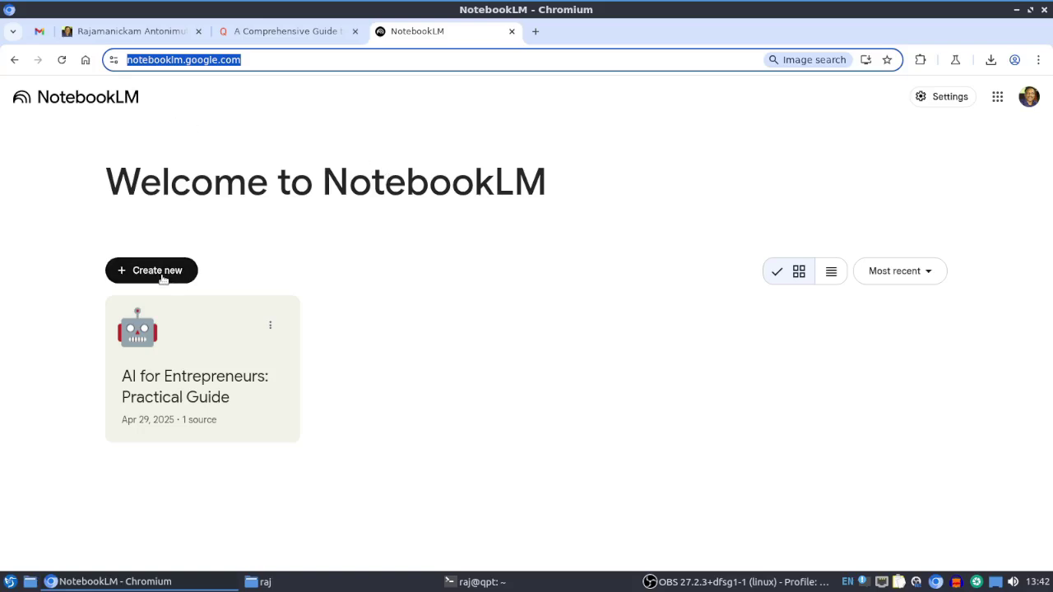
Create a new notebook, dismiss its source dialog without adding anything, and return to the notebook list.
left_click(161, 276)
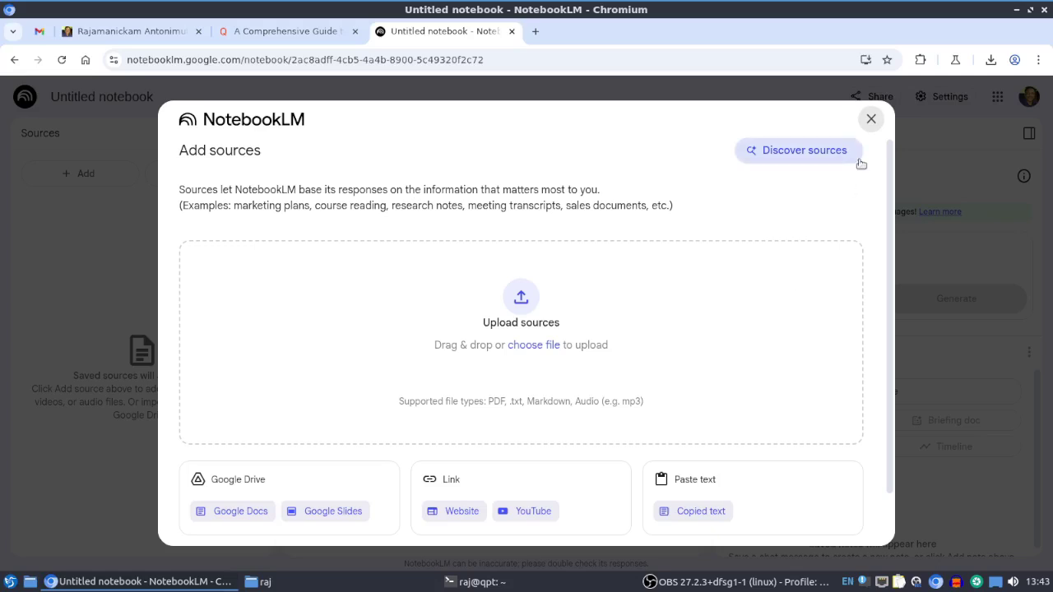
left_click(873, 120)
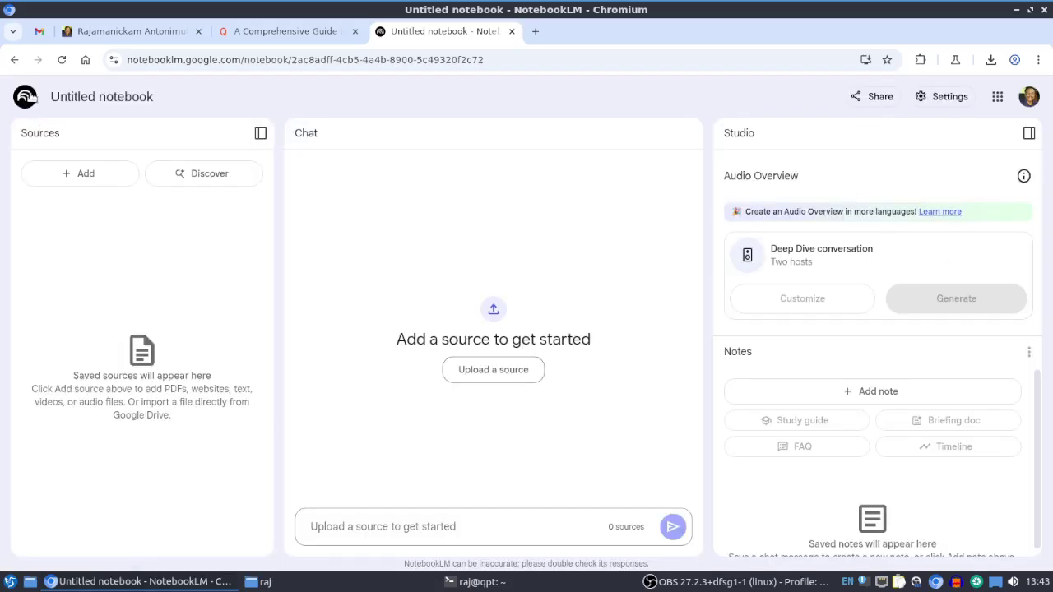
left_click(25, 96)
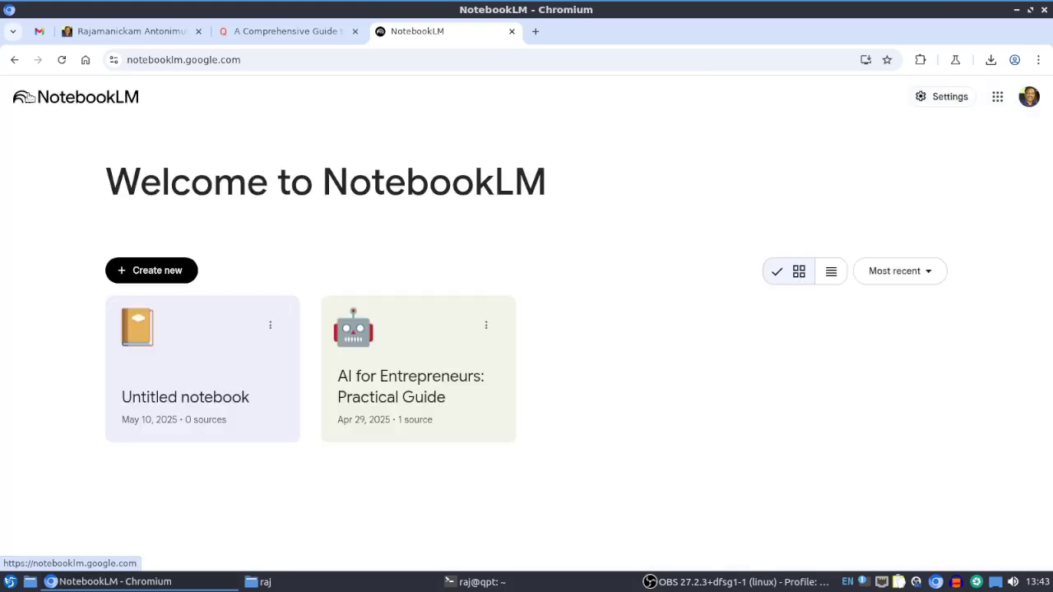
Open the "AI for Entrepreneurs: Practical Guide" notebook and ask the suggested question "What are risks of generative AI?".
left_click(406, 380)
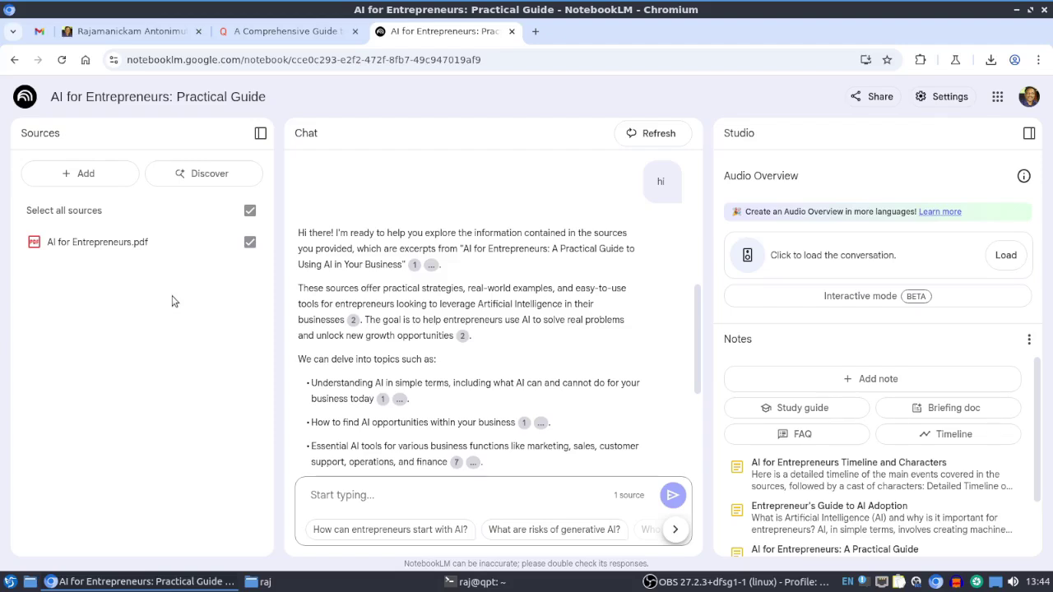
scroll(500, 265, "up", 5)
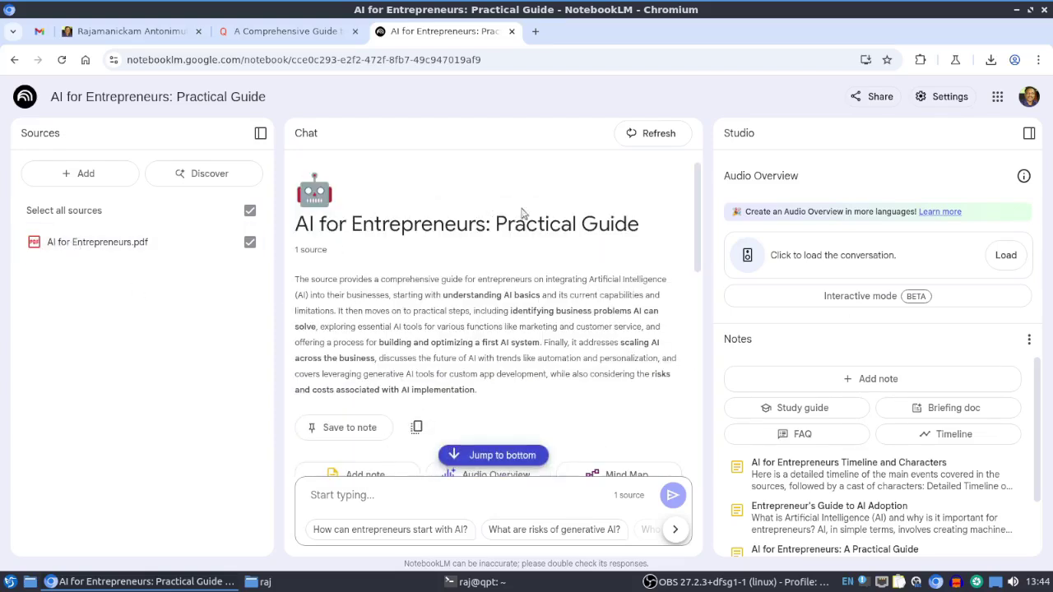
scroll(501, 345, "down", 2)
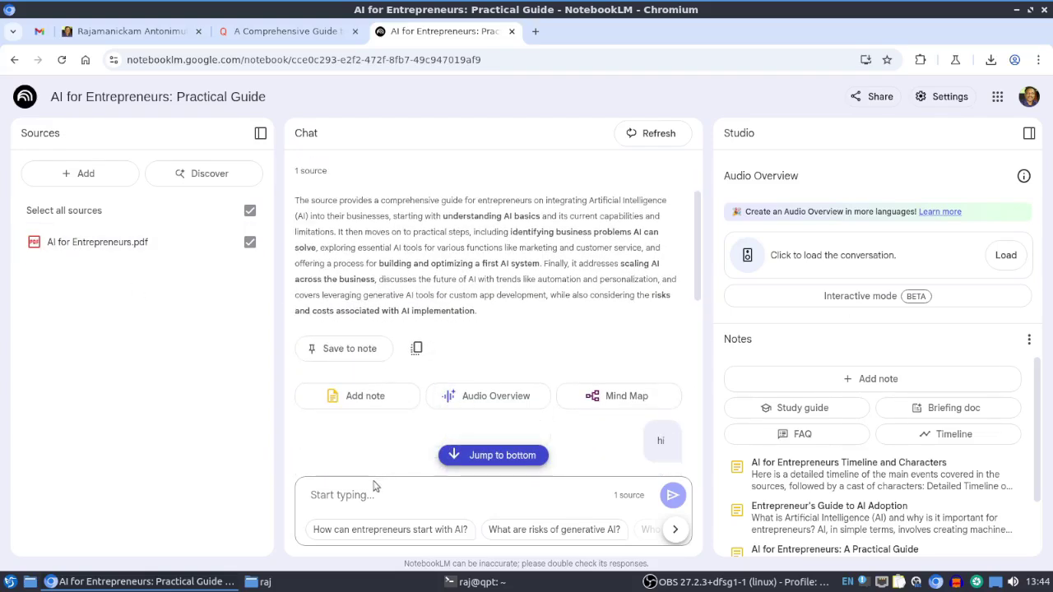
left_click(348, 500)
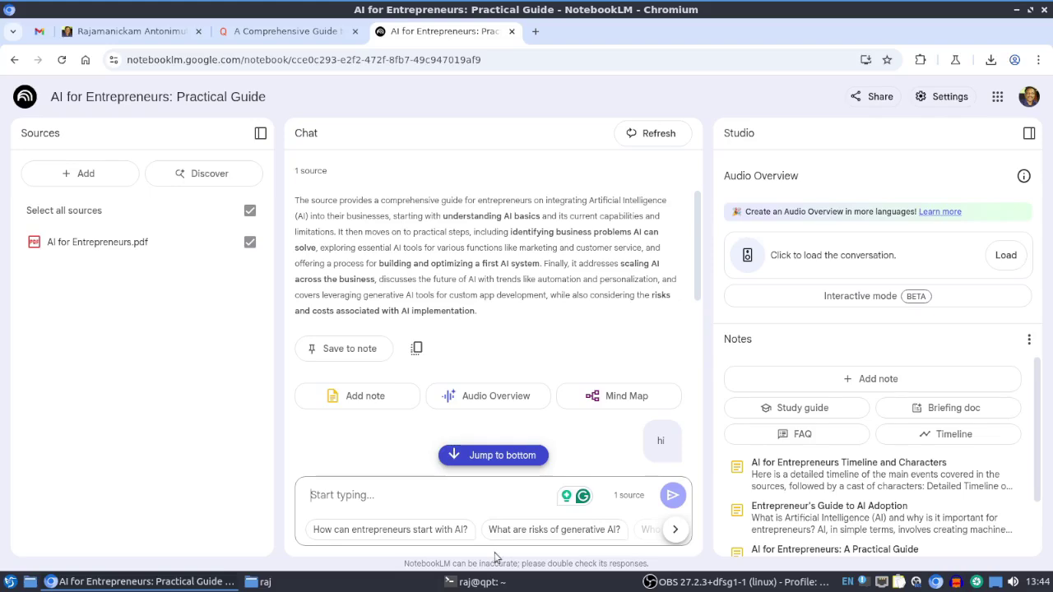
left_click(532, 531)
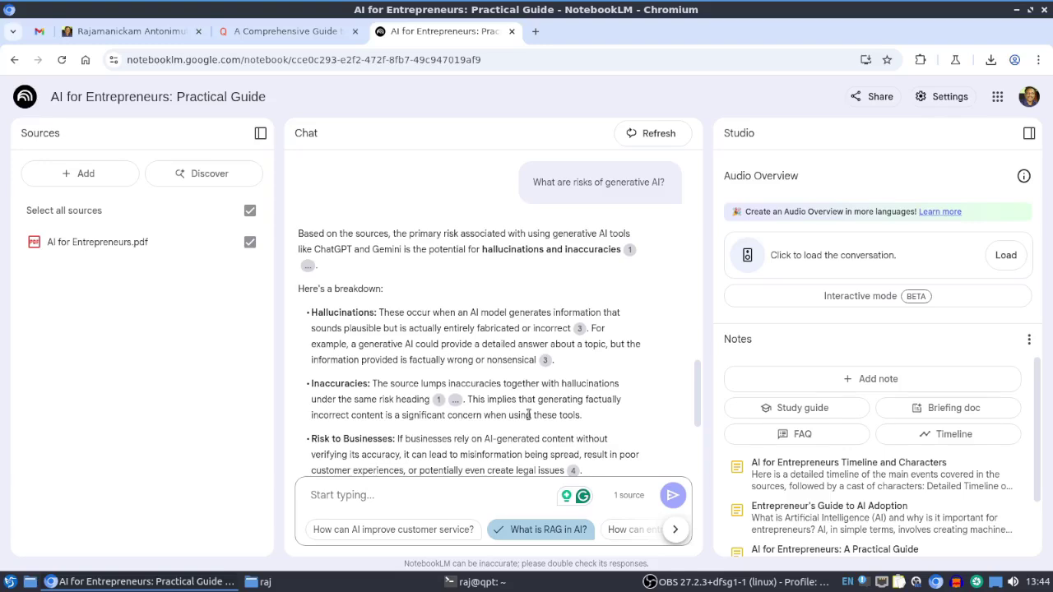
Read through the chat answer on generative AI risks and preview the source passage cited for hallucinations.
scroll(494, 395, "down", 2)
scroll(423, 341, "up", 3)
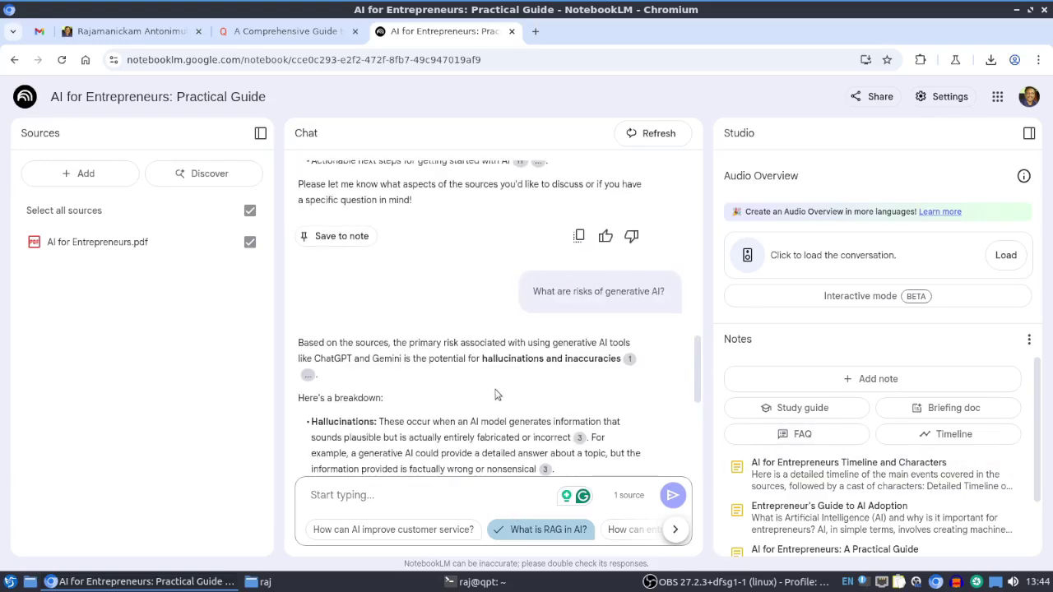
scroll(496, 394, "down", 4)
scroll(459, 326, "up", 1)
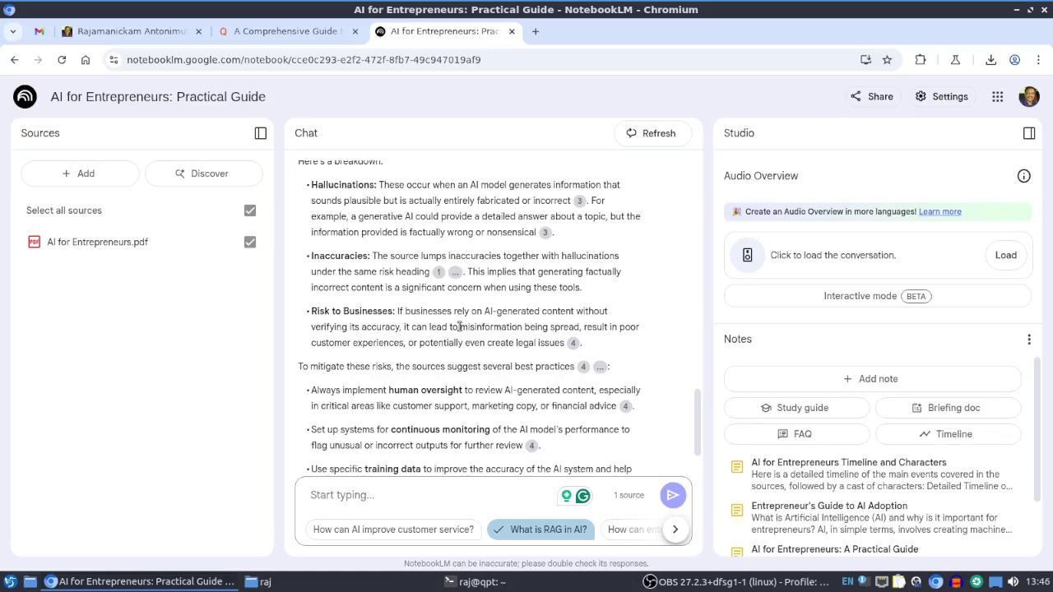
mouse_move(437, 274)
scroll(553, 326, "up", 2)
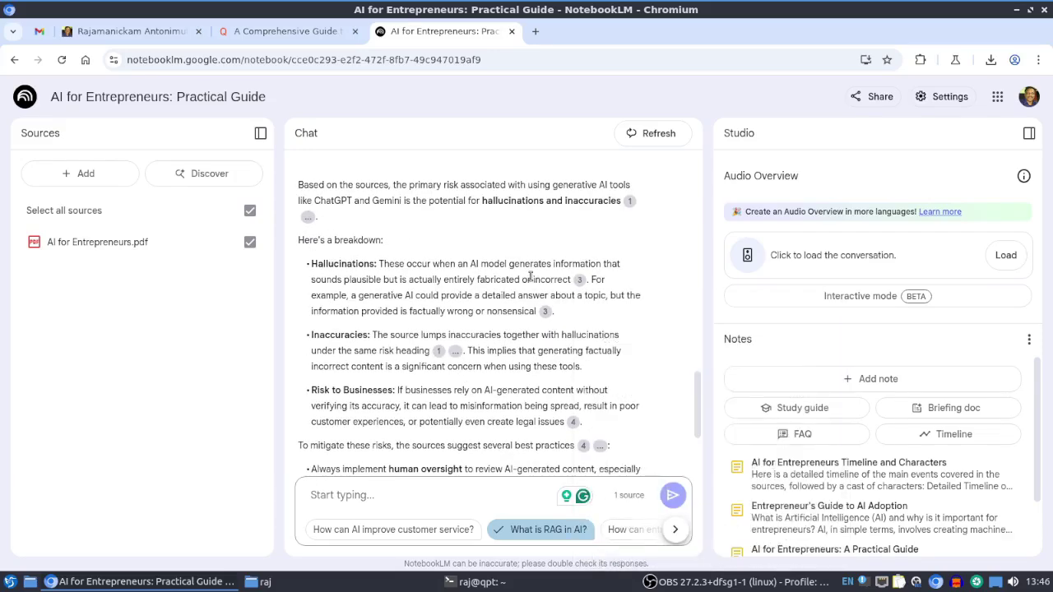
mouse_move(579, 279)
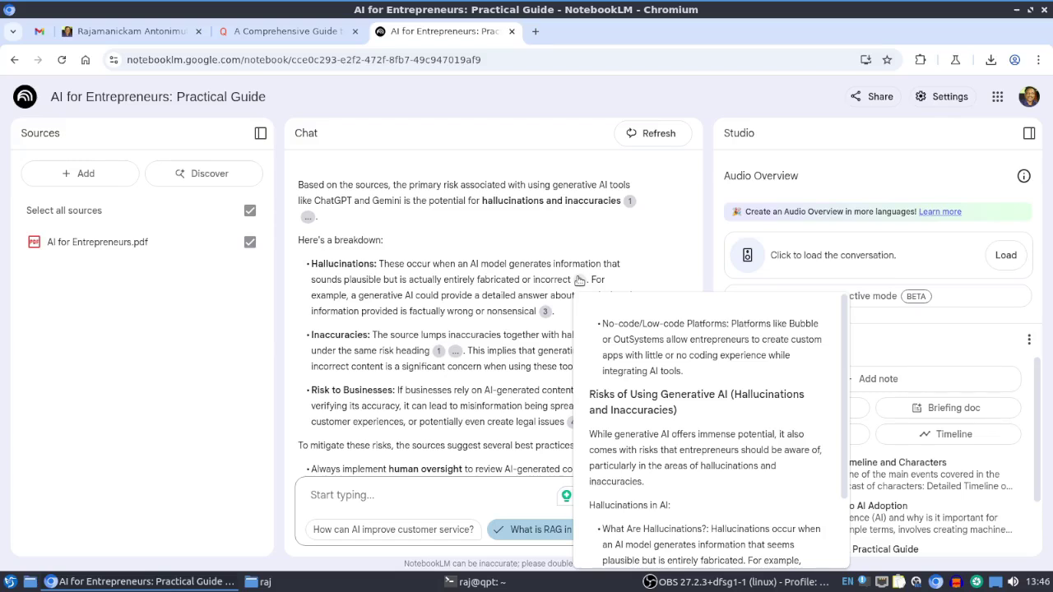
scroll(417, 262, "up", 3)
scroll(417, 261, "down", 3)
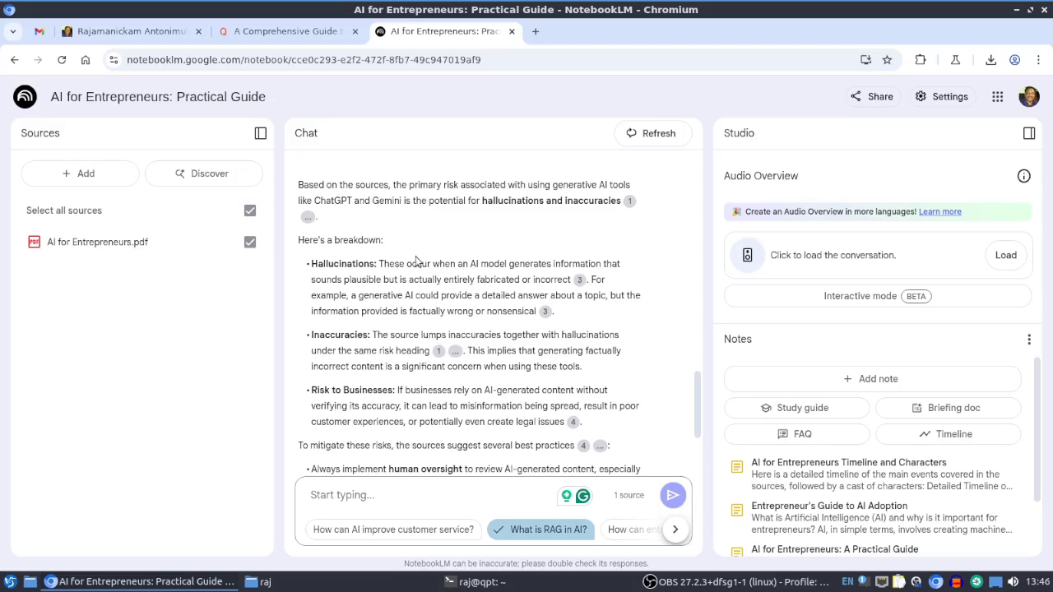
Upload "AI for beginners.pdf" from the Downloads folder as an additional source for the notebook.
left_click(73, 176)
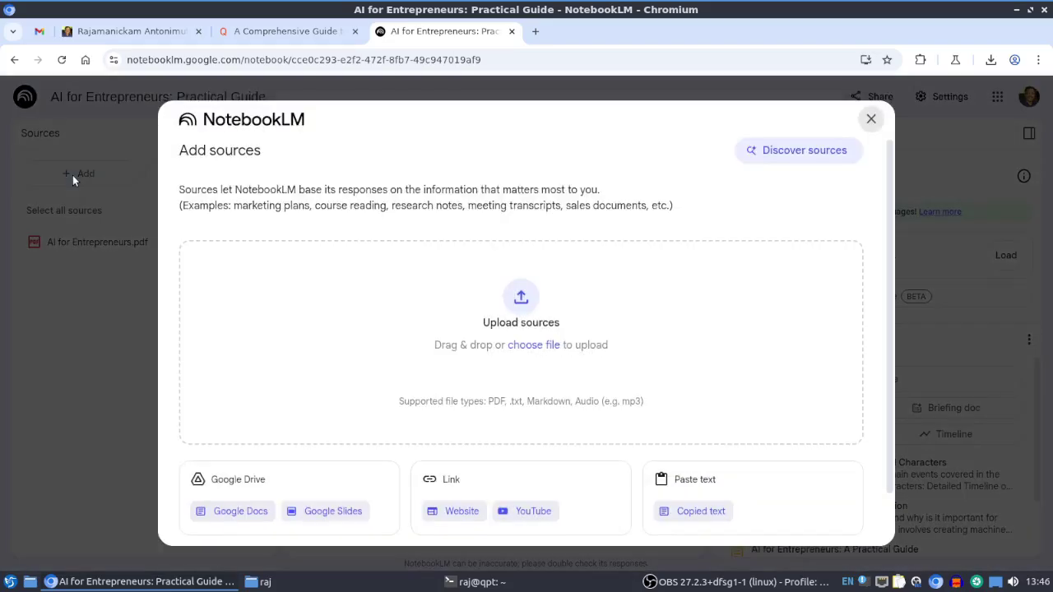
left_click(525, 346)
left_click(141, 190)
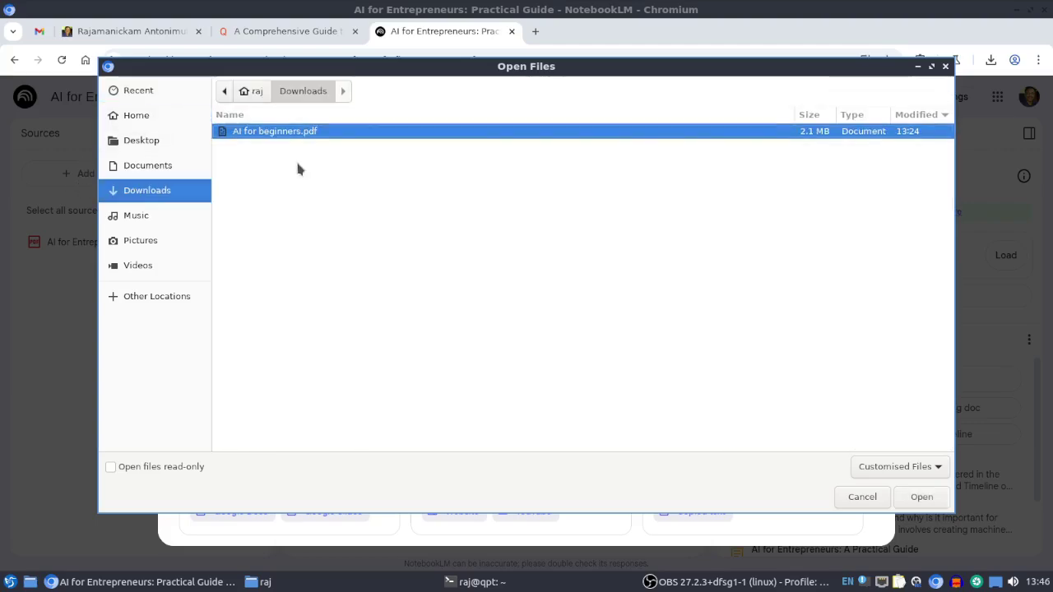
left_click(921, 497)
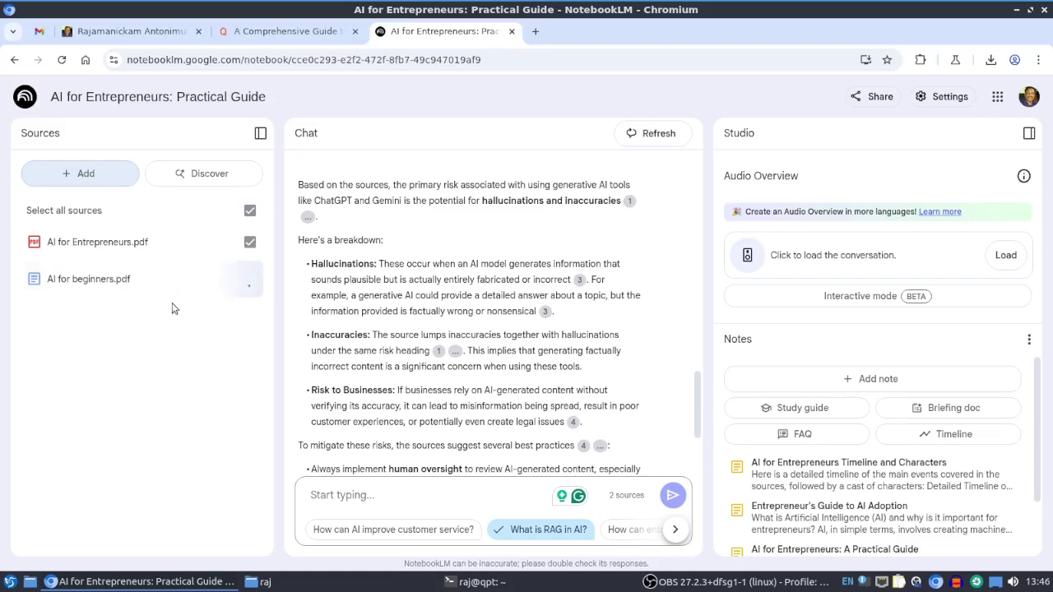
Look over the saved notes, read through the "AI for Entrepreneurs Timeline and Characters" note, and close it.
scroll(492, 350, "down", 2)
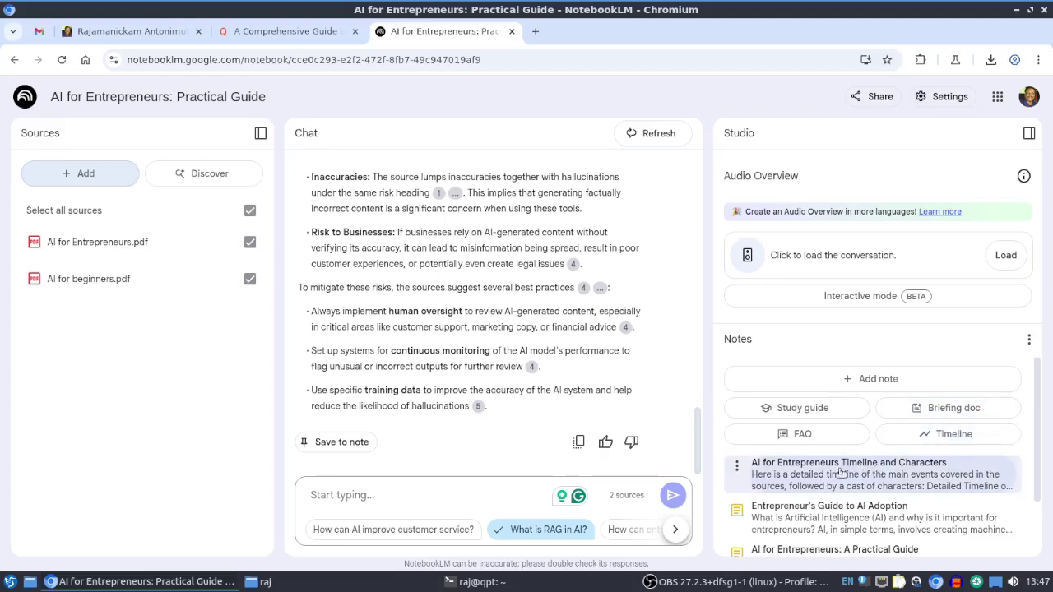
scroll(830, 489, "down", 2)
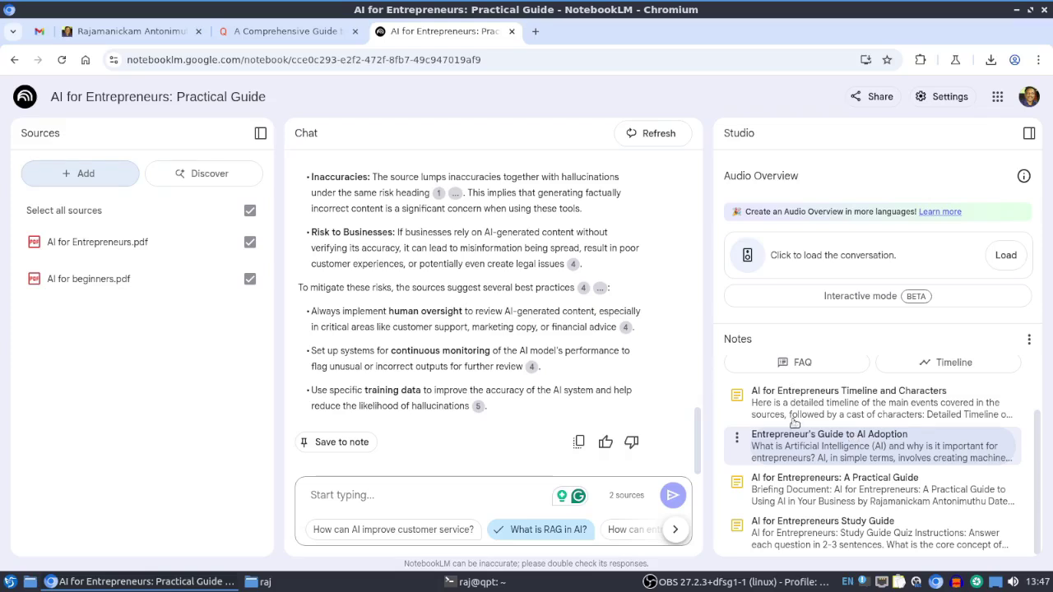
scroll(852, 435, "up", 2)
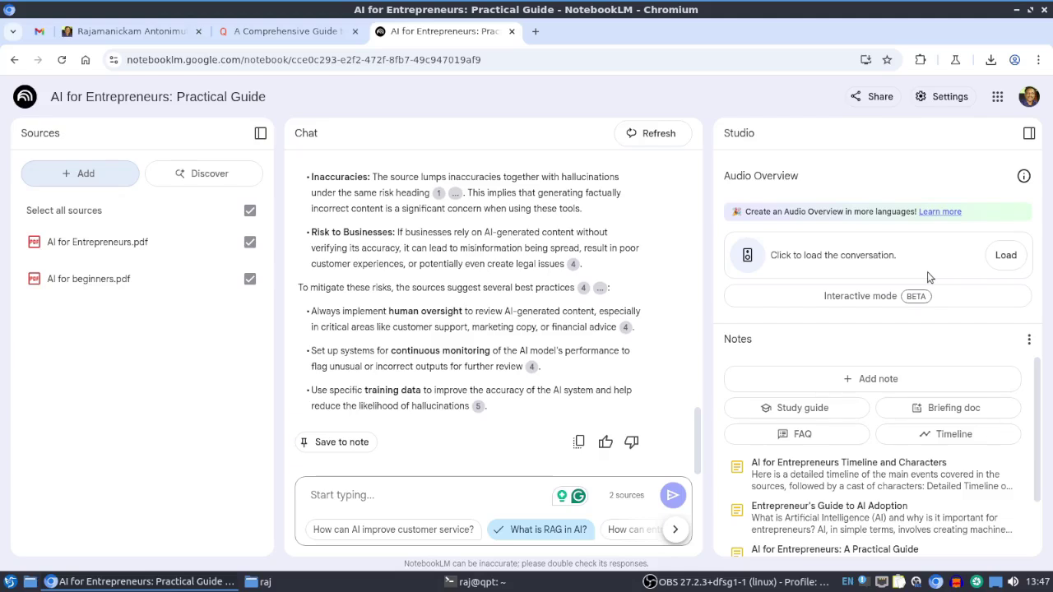
scroll(899, 487, "down", 2)
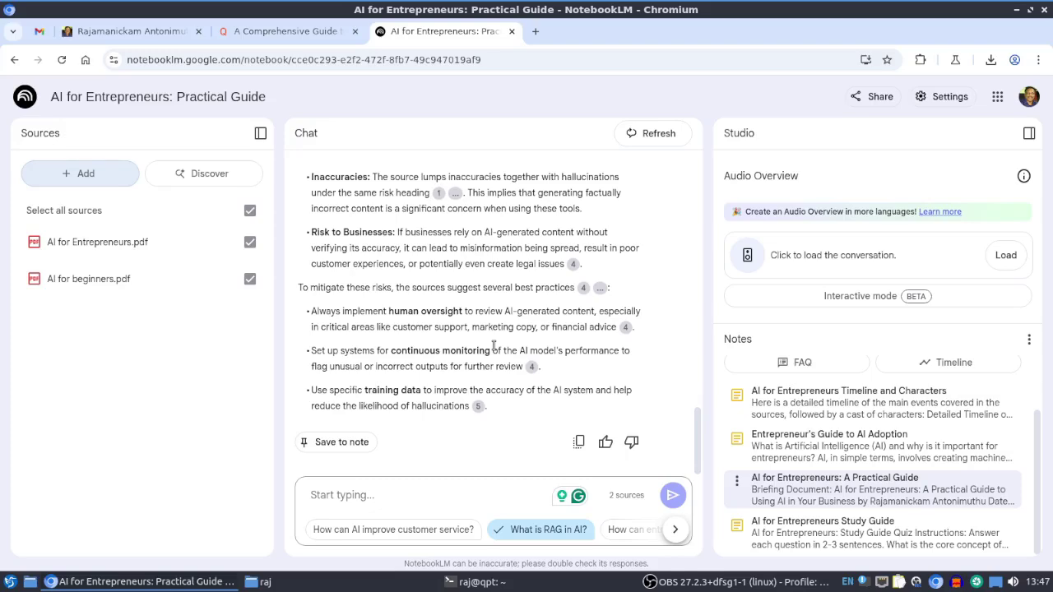
scroll(471, 278, "up", 2)
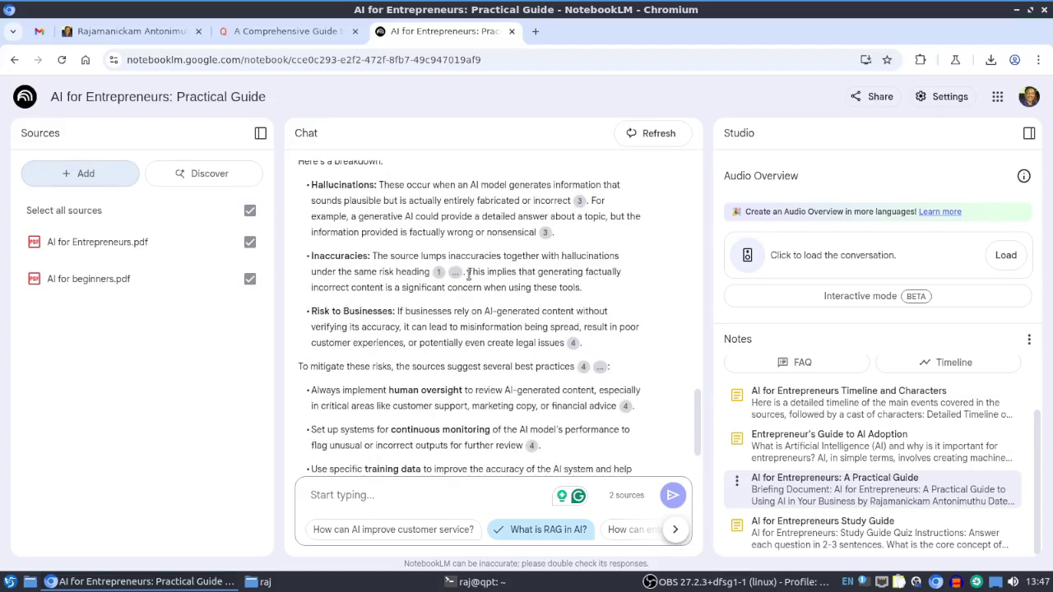
scroll(469, 276, "up", 4)
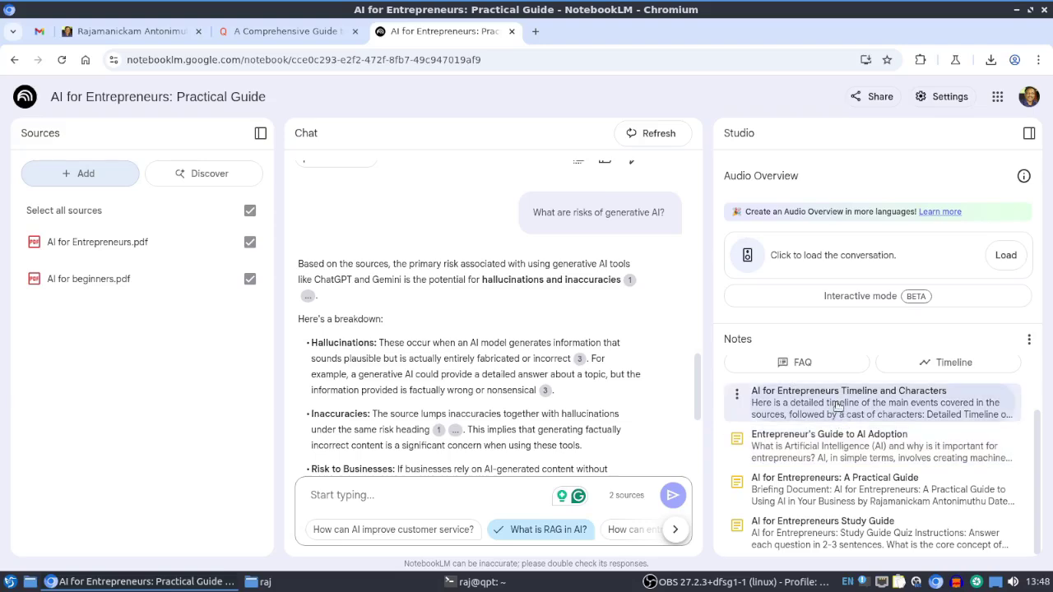
left_click(837, 406)
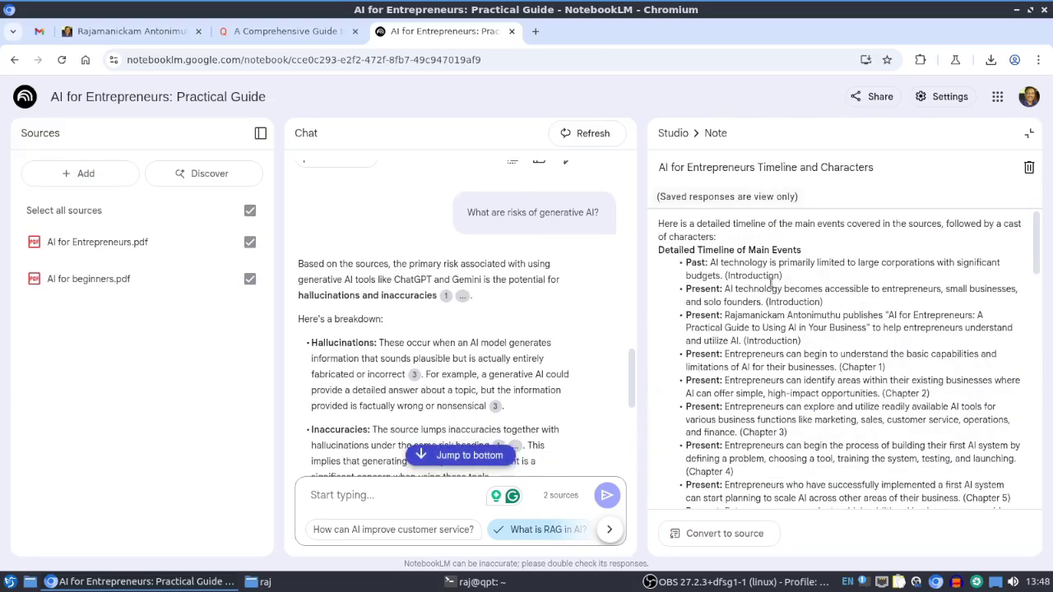
scroll(771, 287, "down", 5)
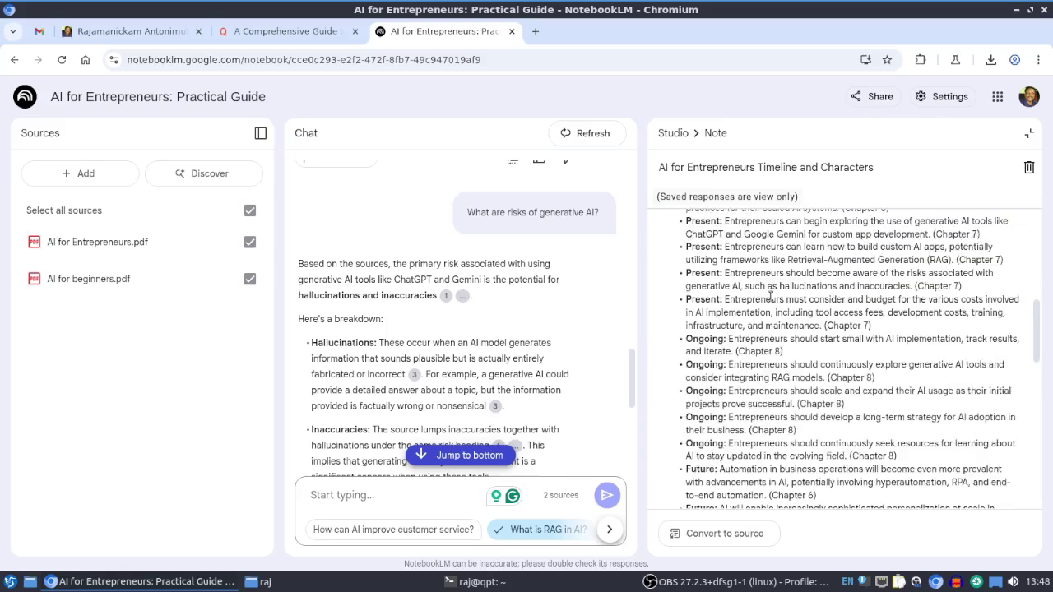
scroll(771, 294, "up", 3)
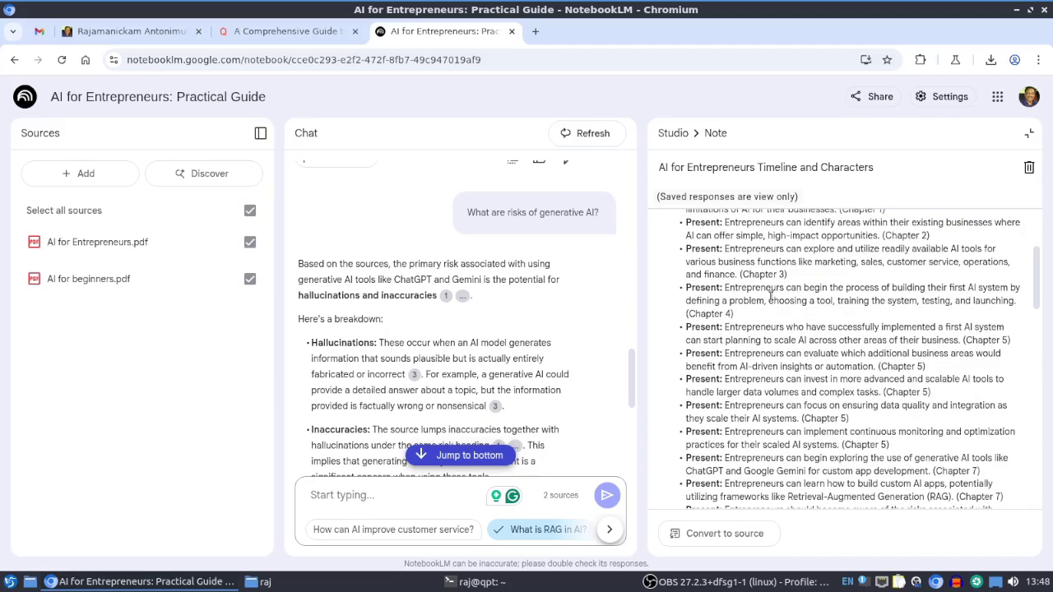
scroll(770, 294, "down", 8)
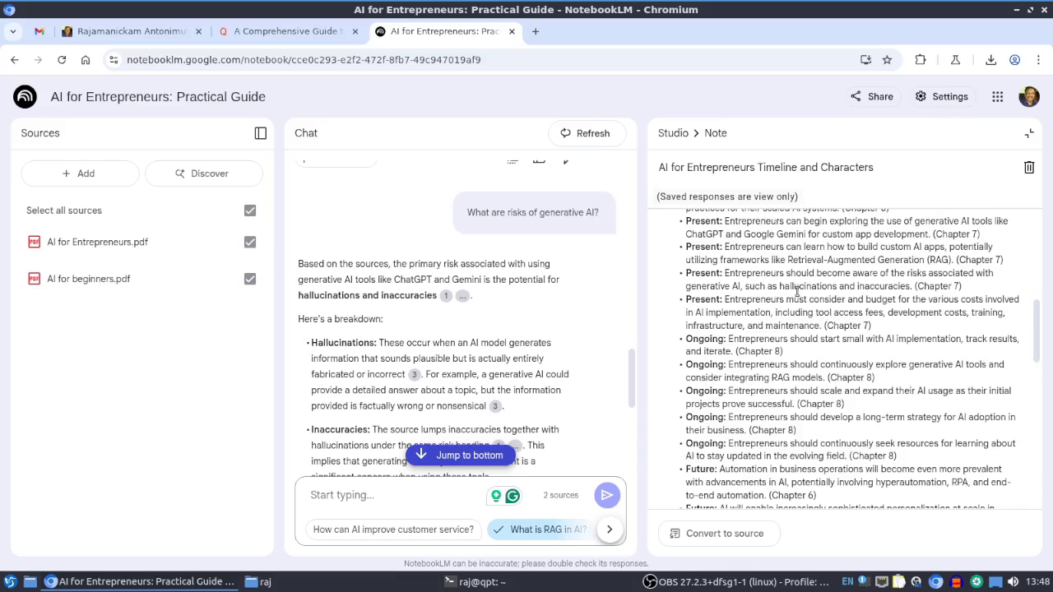
scroll(775, 348, "up", 5)
scroll(805, 367, "down", 6)
scroll(805, 367, "down", 3)
key("Escape")
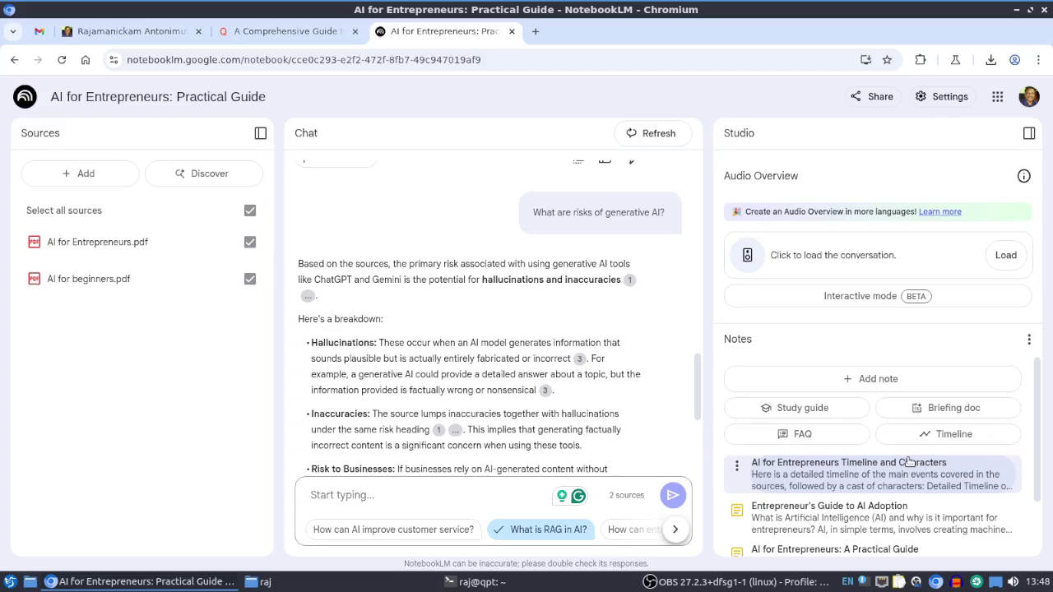
Generate an FAQ note from both PDF sources and open the finished note.
scroll(896, 461, "down", 2)
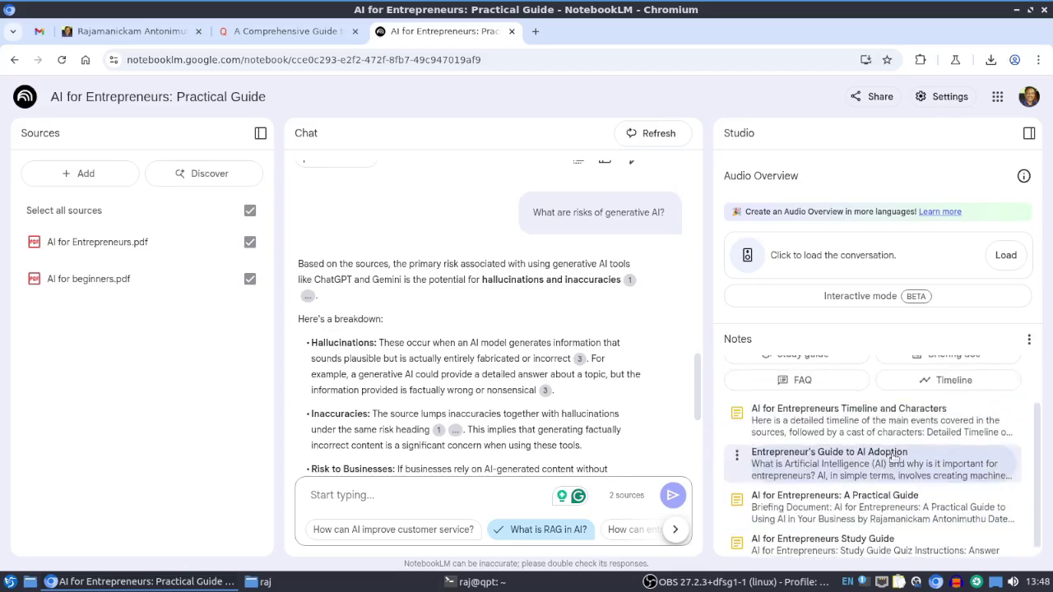
scroll(894, 458, "up", 1)
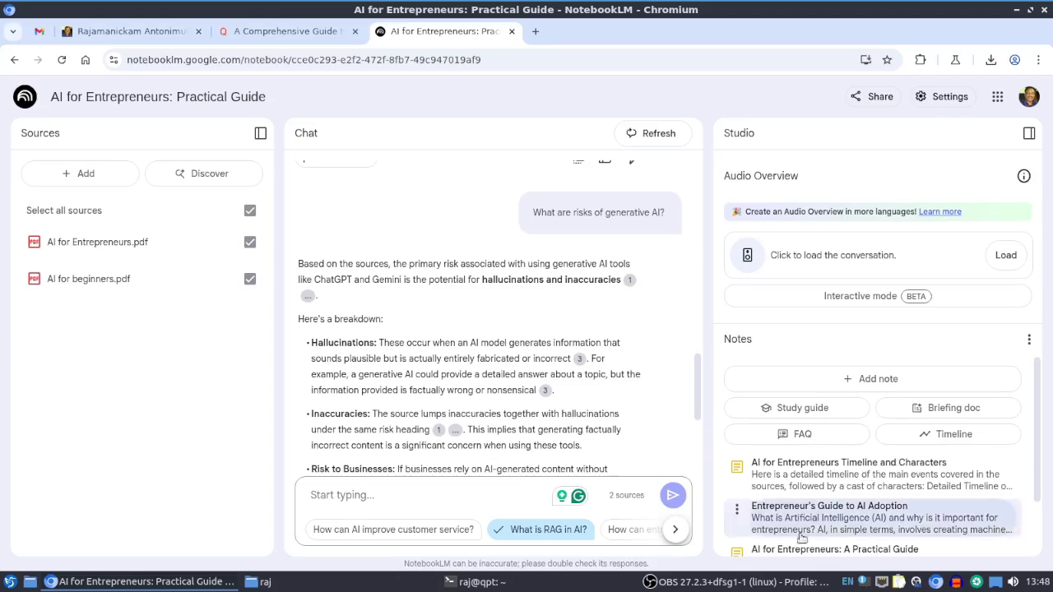
left_click(804, 433)
scroll(853, 497, "down", 2)
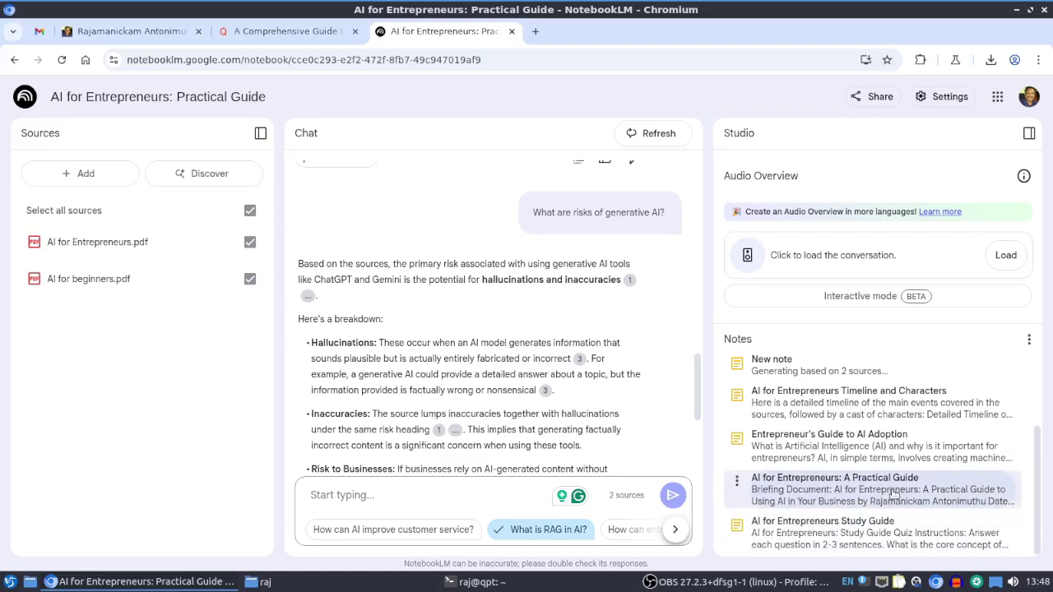
left_click(959, 515)
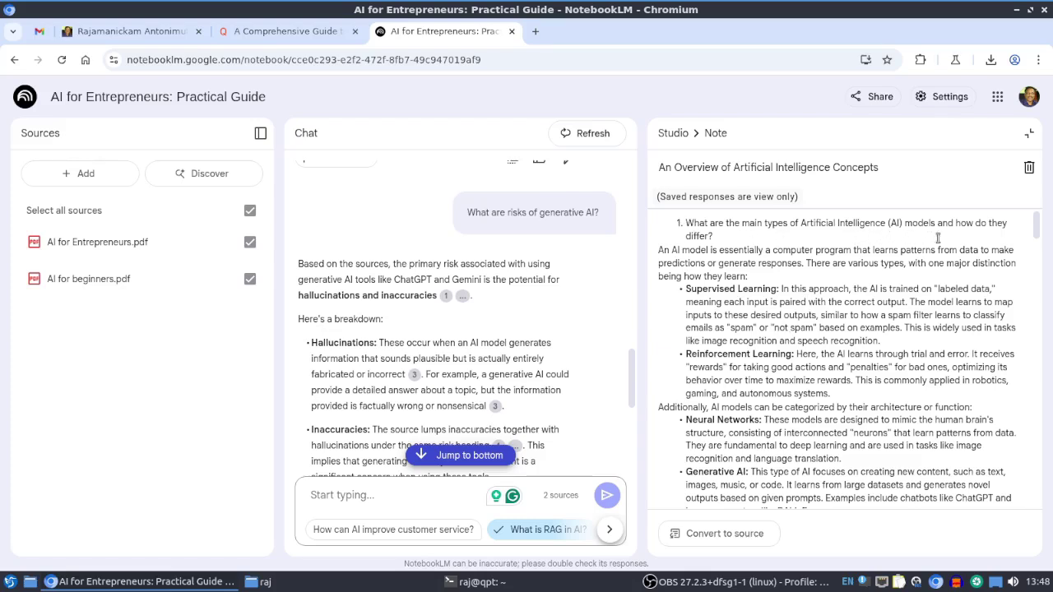
Read through the "An Overview of Artificial Intelligence Concepts" note, highlight its question about common AI applications, and close the note.
scroll(717, 335, "down", 3)
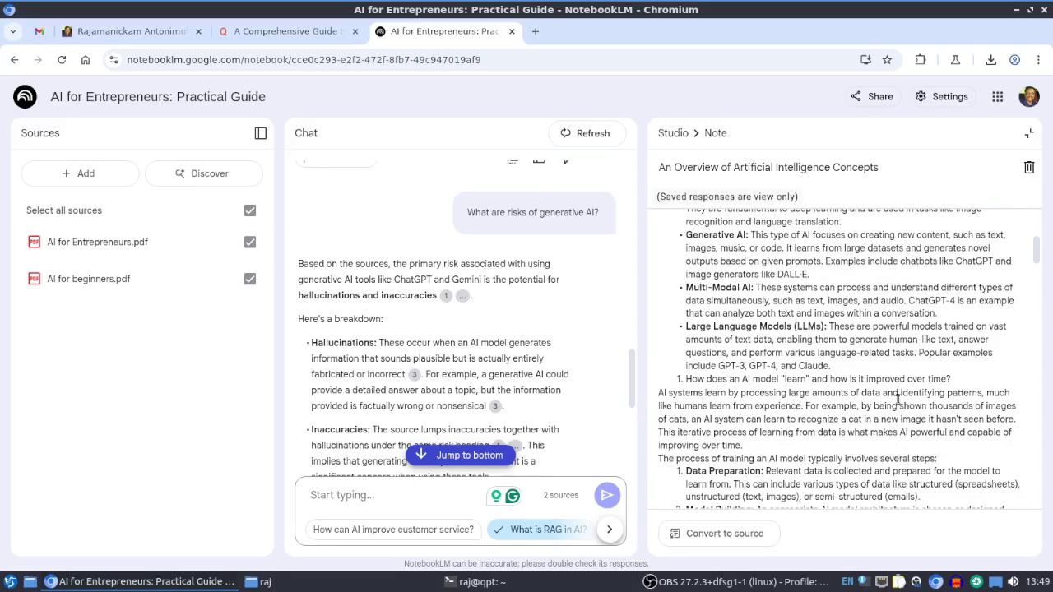
scroll(917, 368, "down", 20)
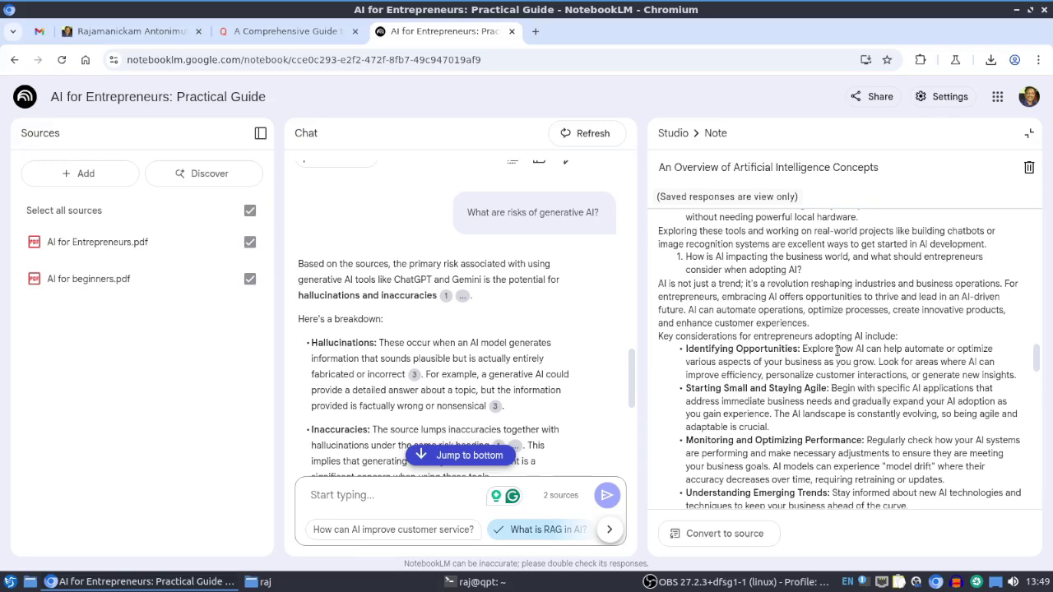
scroll(837, 350, "down", 5)
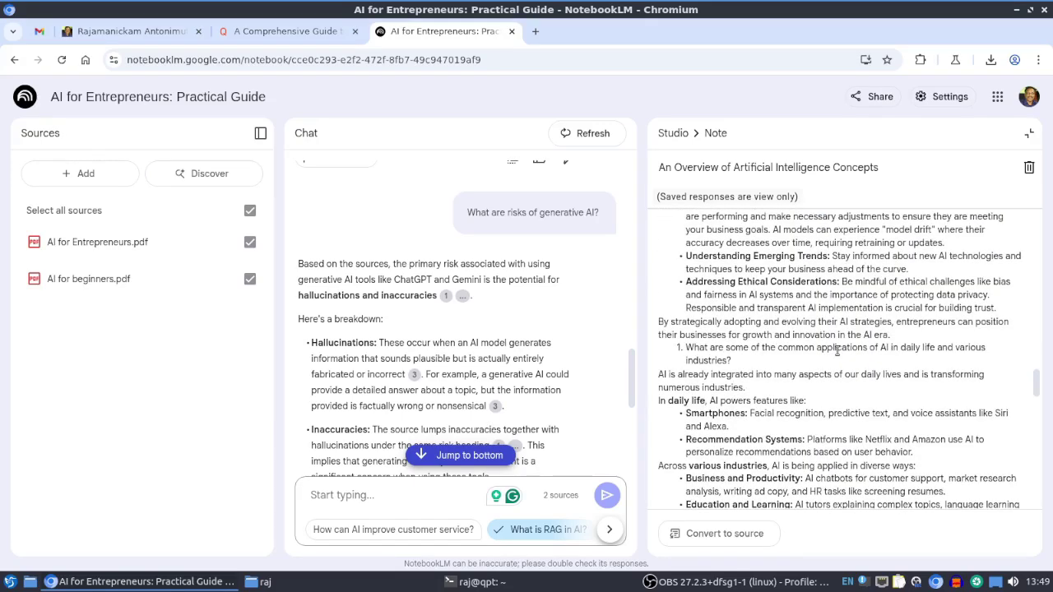
left_click_drag(685, 347, 989, 353)
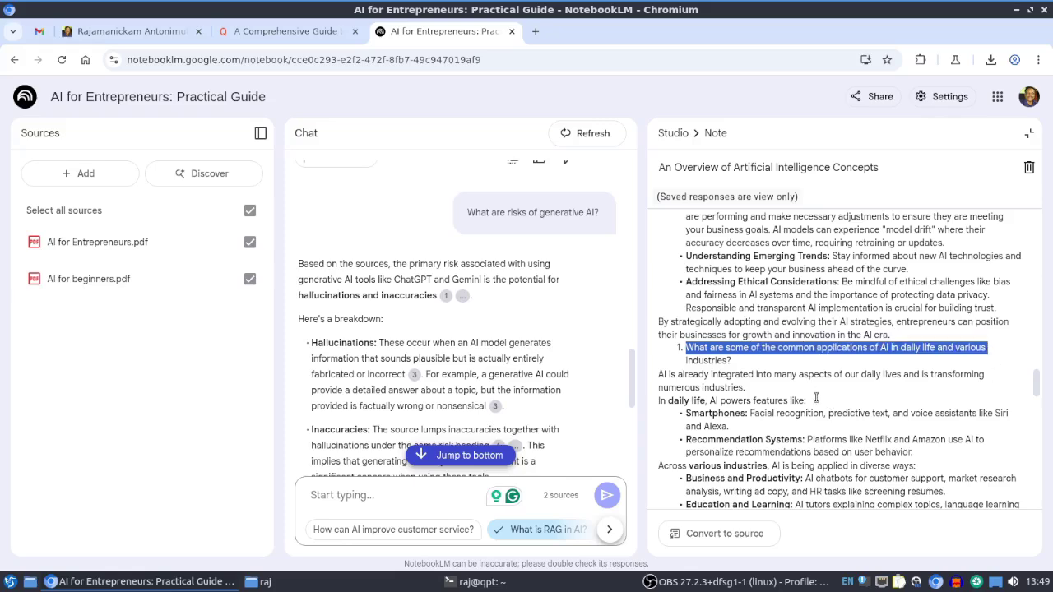
scroll(893, 428, "down", 10)
scroll(816, 403, "up", 5)
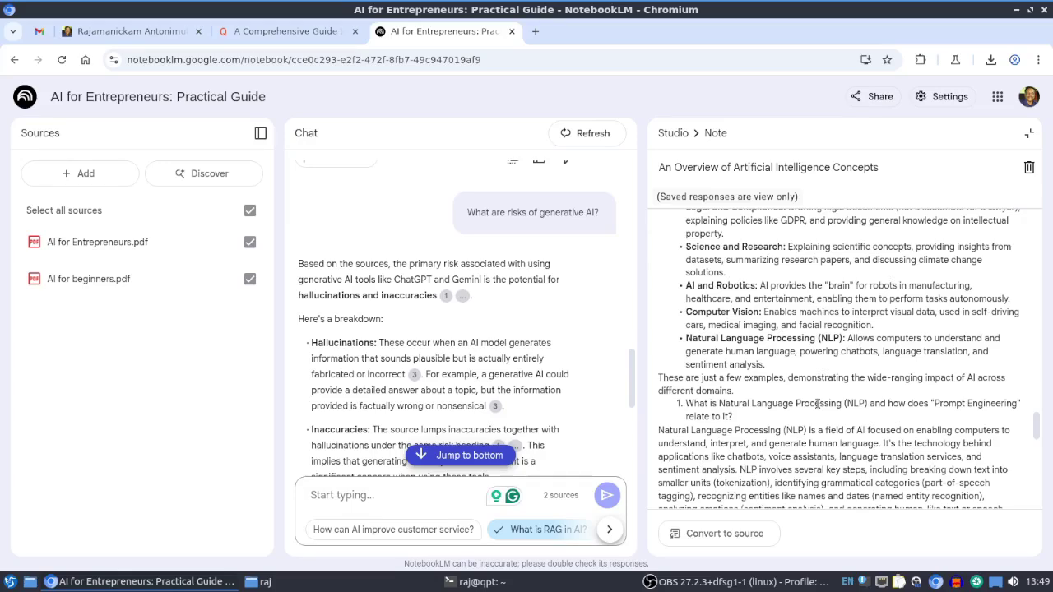
scroll(816, 403, "up", 10)
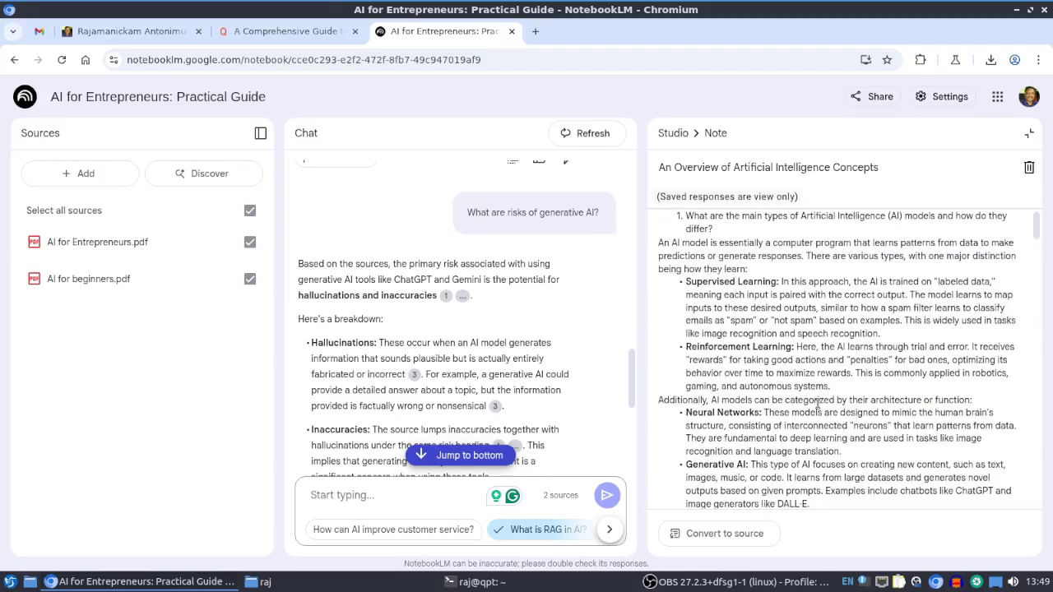
left_click(720, 537)
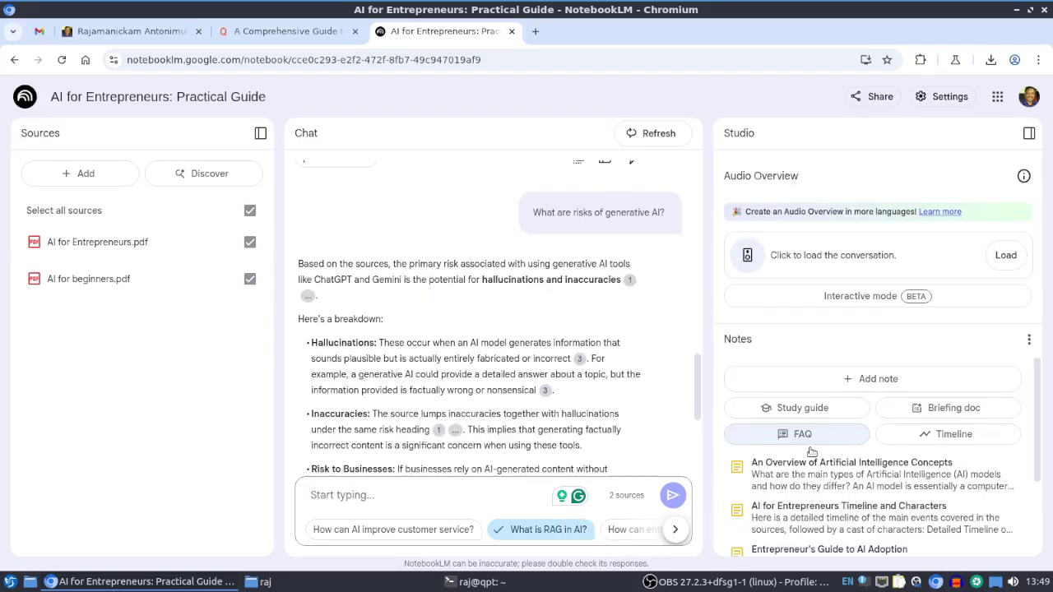
Open the "AI for Entrepreneurs Study Guide" note, review its quiz, essay questions and glossary of key terms, and close it.
scroll(851, 473, "down", 1)
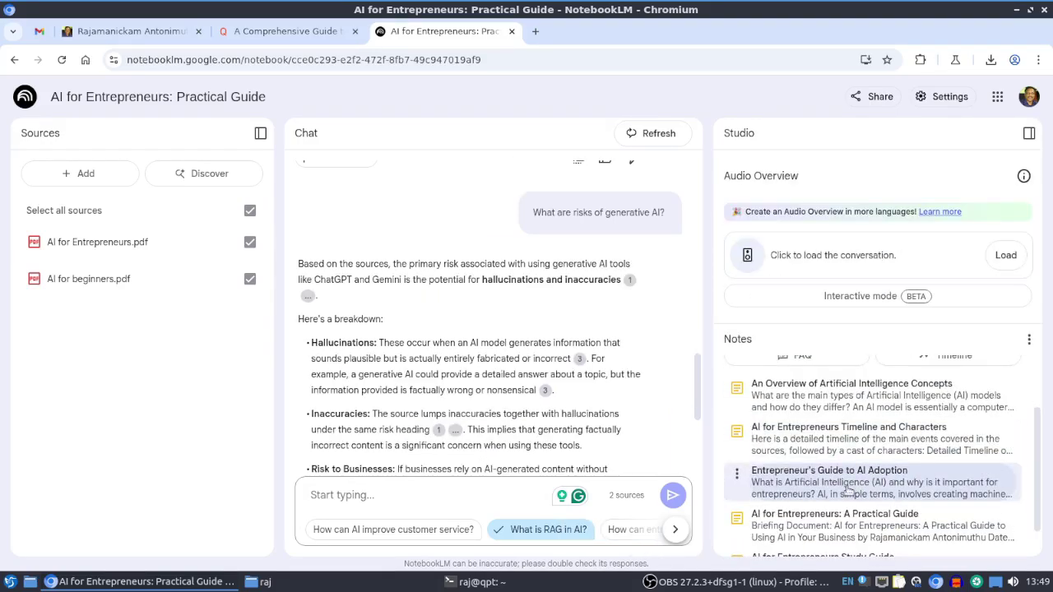
left_click(806, 556)
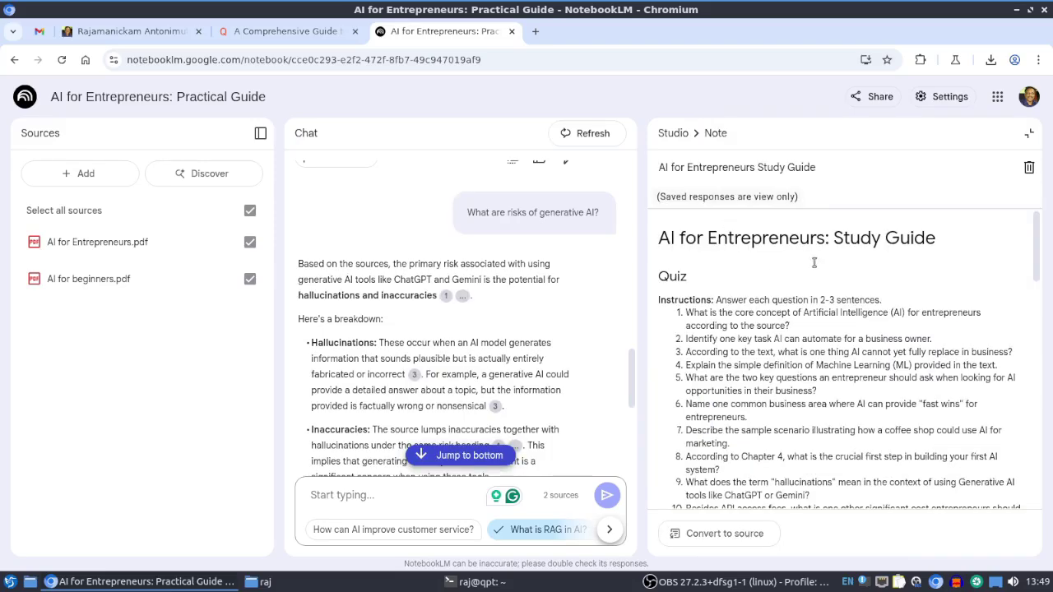
scroll(715, 305, "down", 1)
scroll(766, 313, "up", 1)
scroll(767, 321, "down", 3)
scroll(839, 448, "down", 5)
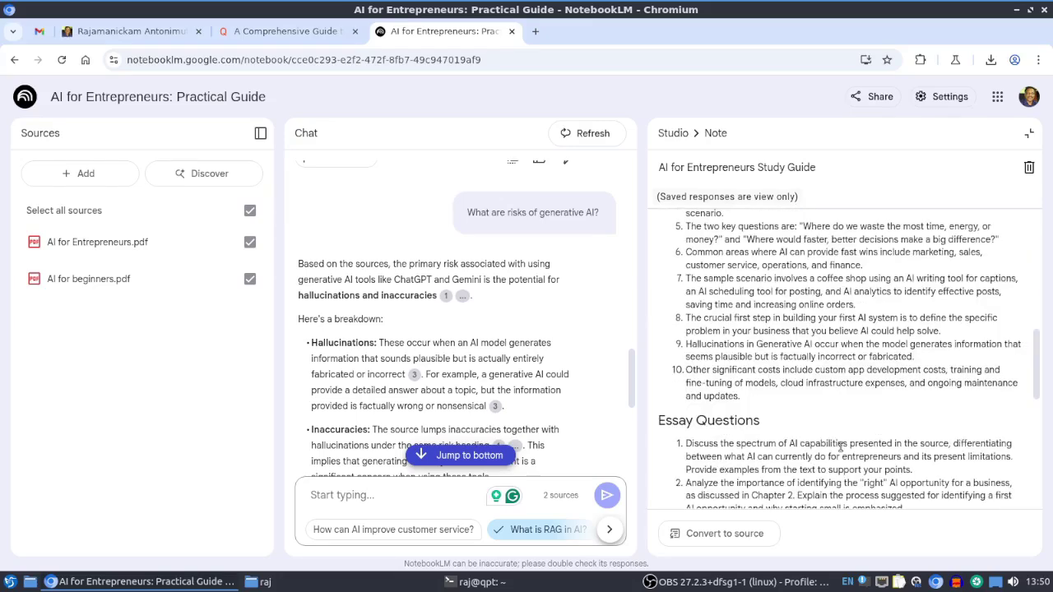
scroll(873, 411, "down", 5)
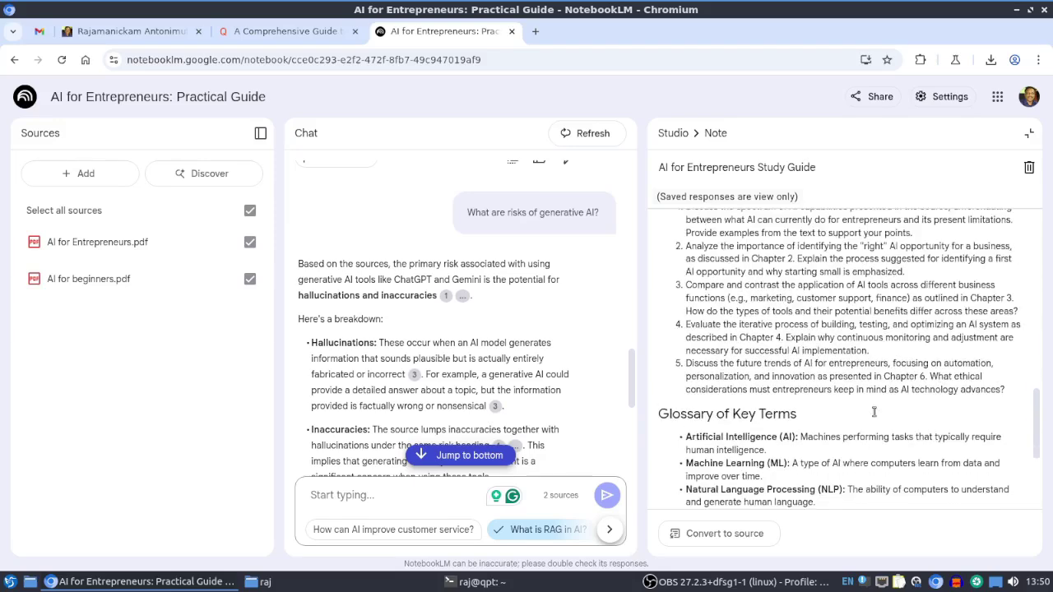
scroll(873, 411, "down", 3)
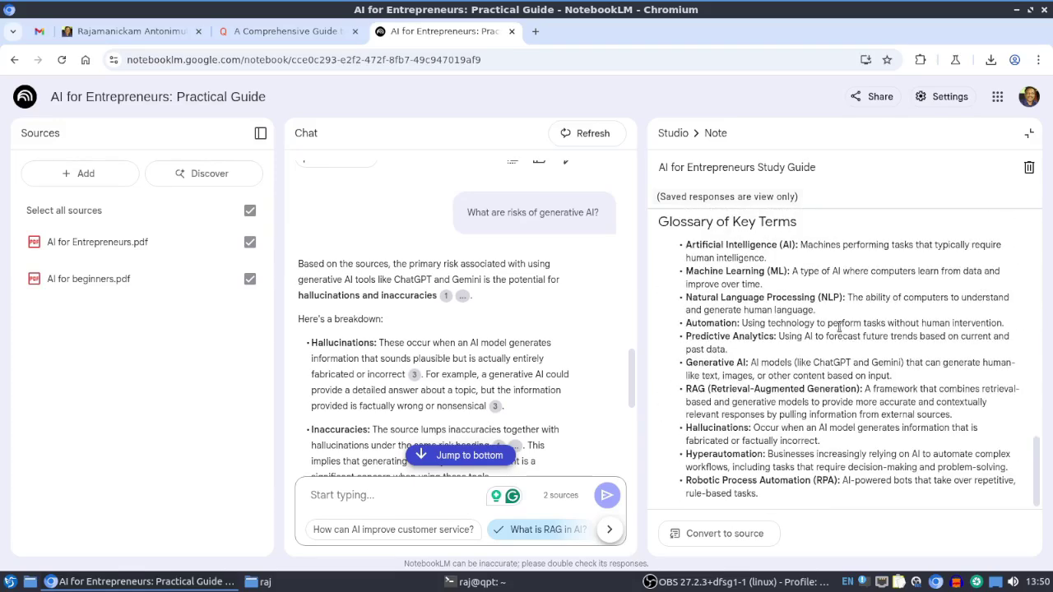
scroll(838, 327, "up", 3)
left_click(675, 136)
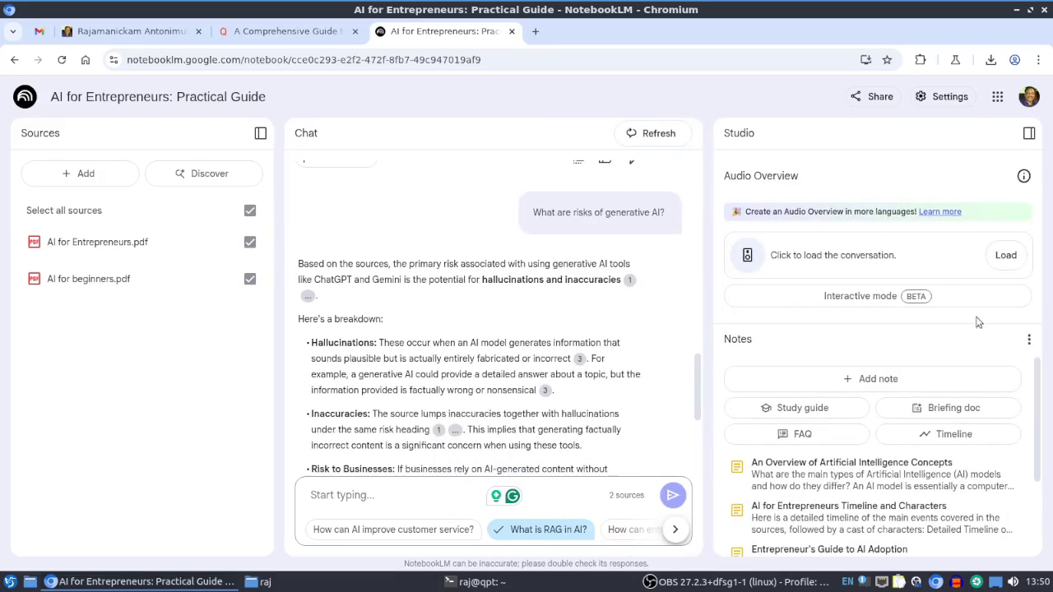
Open the Audio Overview in interactive mode and start playing the conversation.
scroll(900, 465, "down", 2)
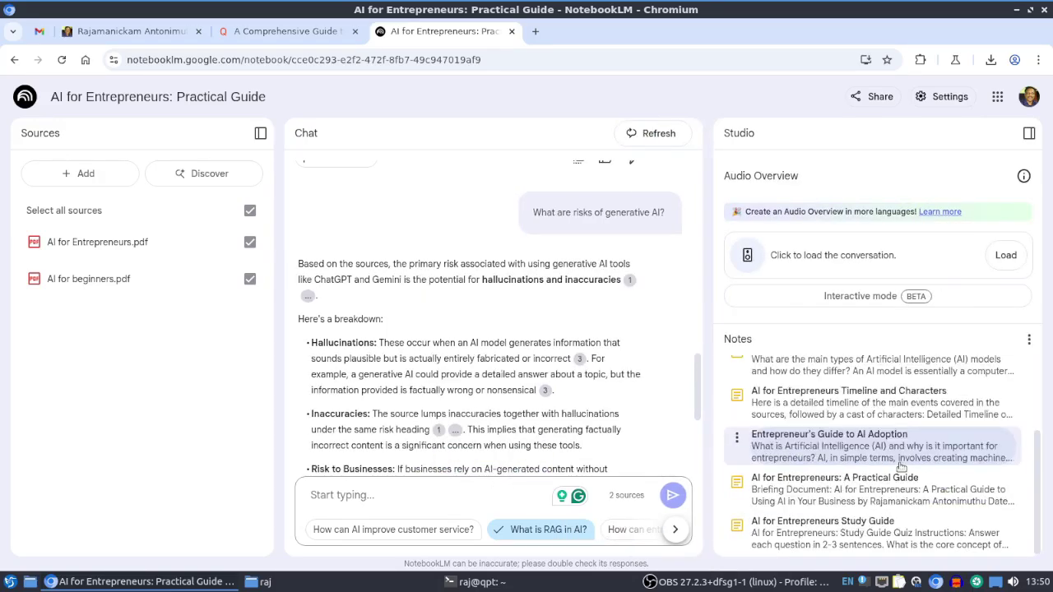
scroll(901, 467, "up", 3)
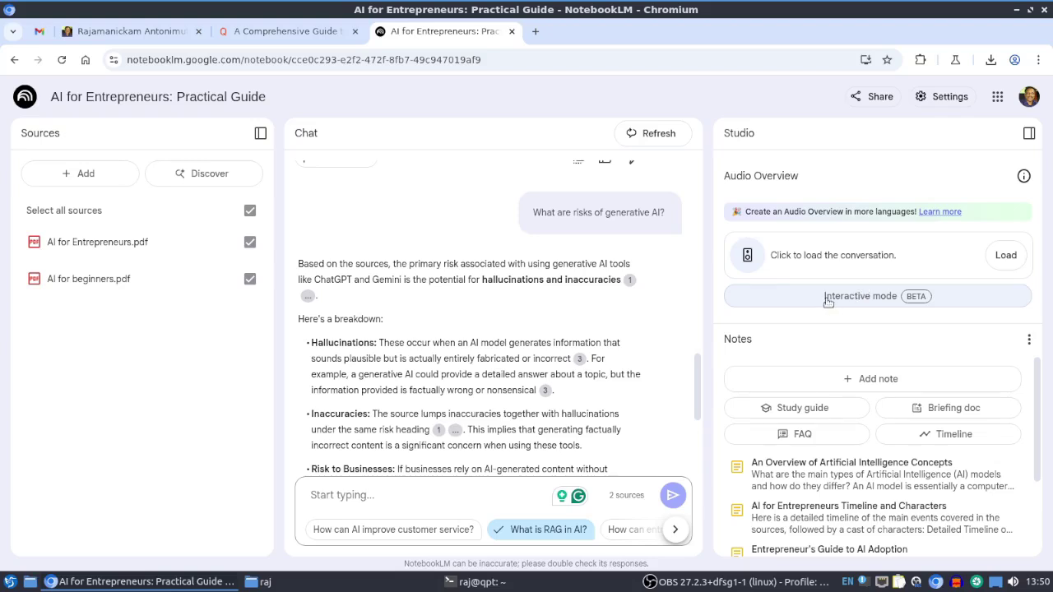
left_click(827, 301)
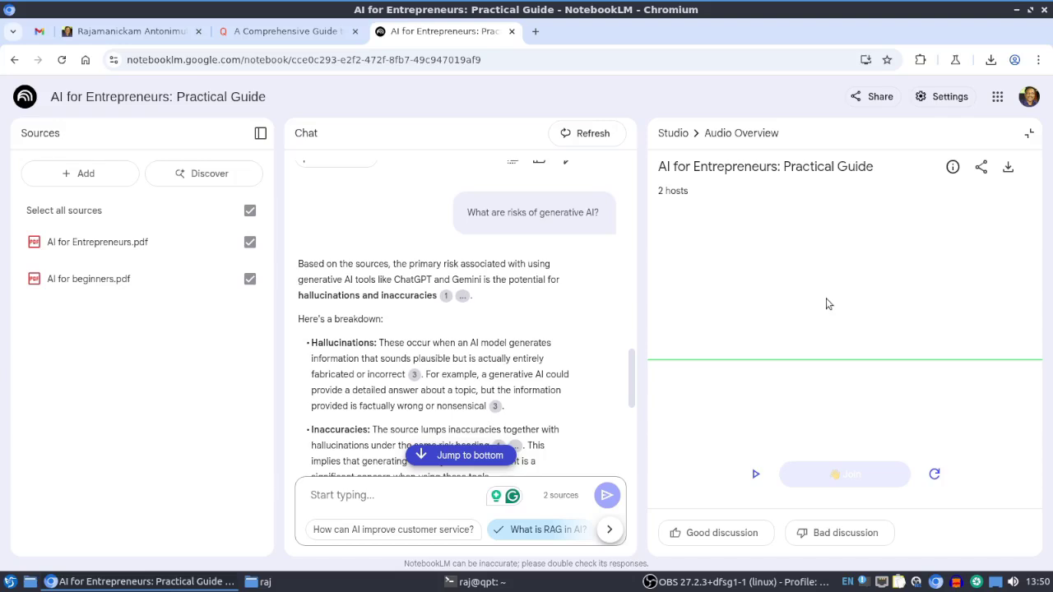
left_click(755, 475)
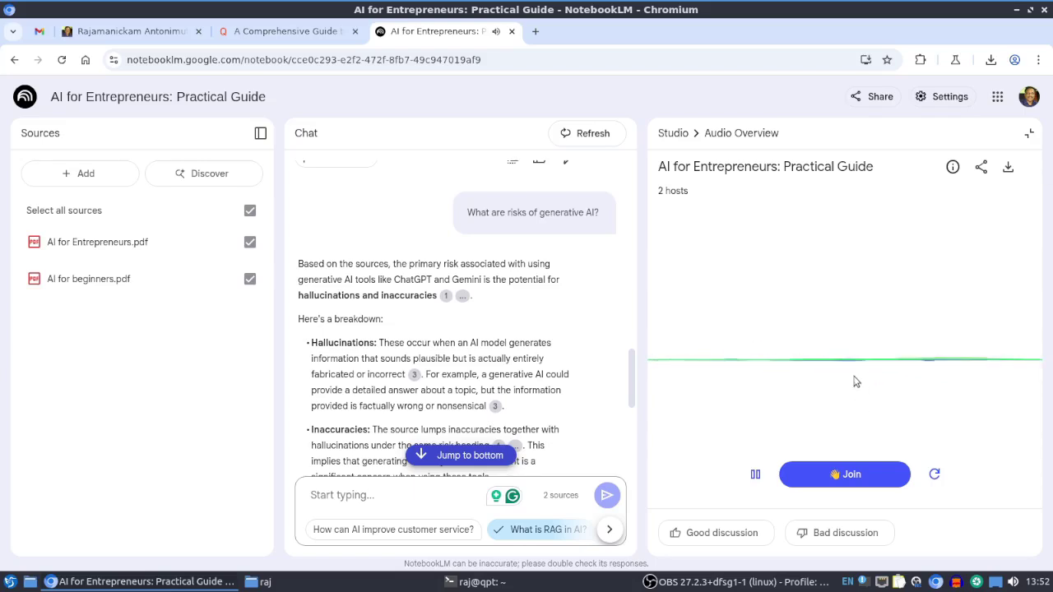
Join the Audio Overview conversation repeatedly to speak with the hosts, and pause the audio.
left_click(848, 477)
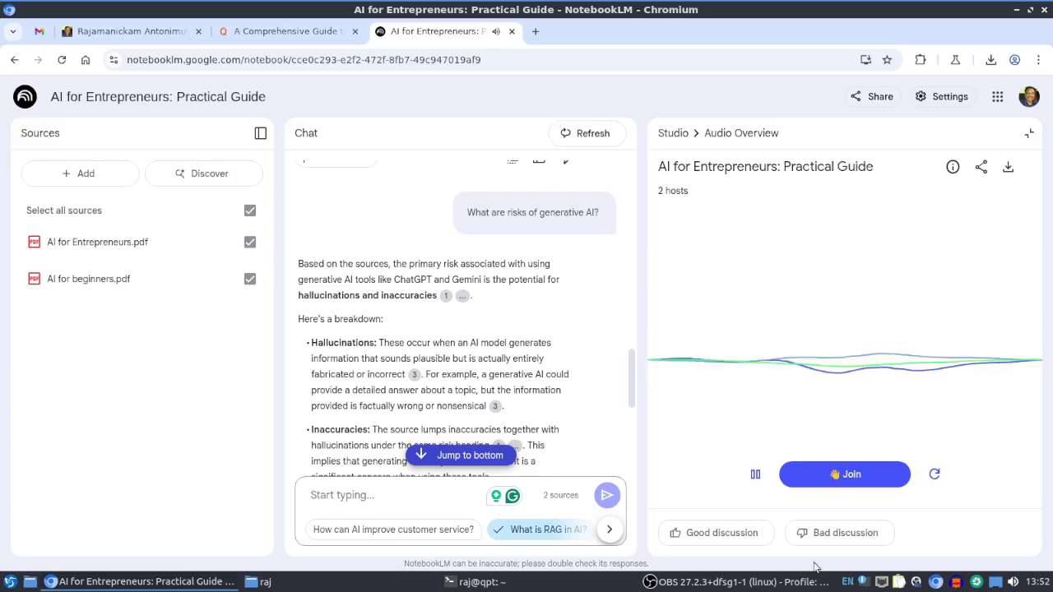
left_click(823, 476)
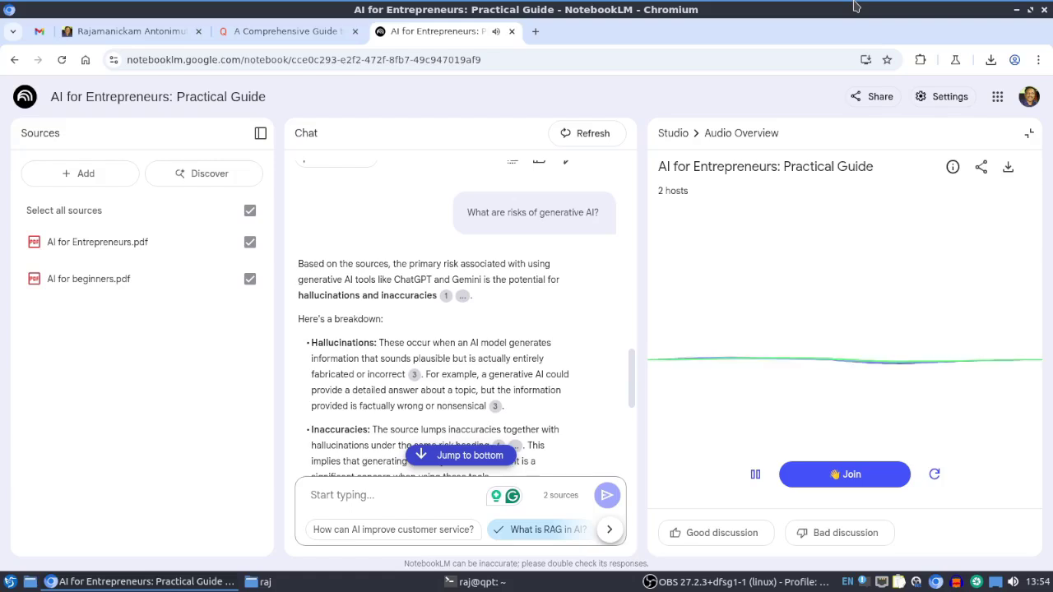
left_click(848, 477)
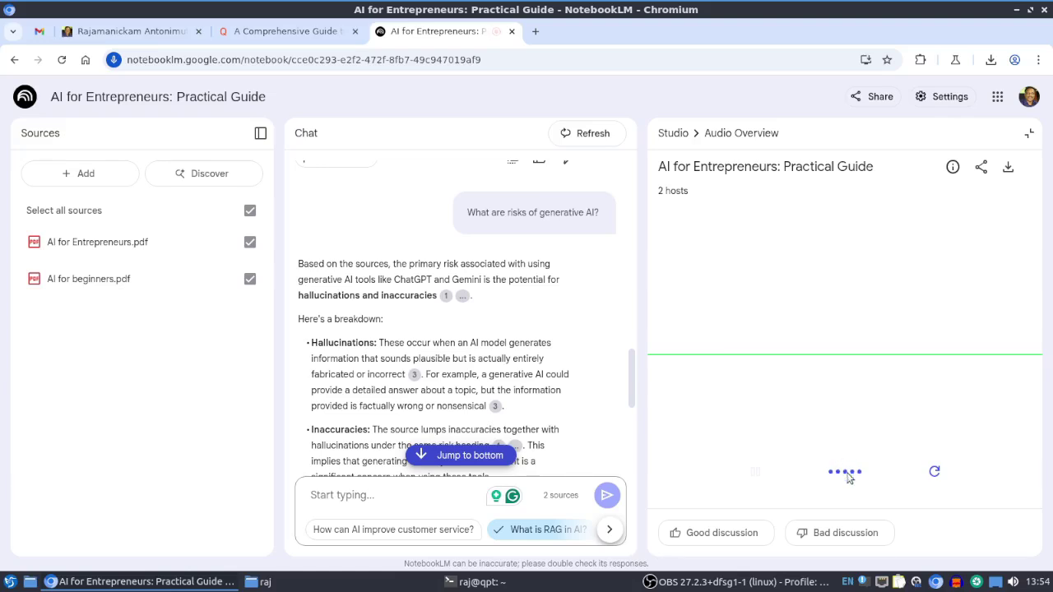
left_click(847, 475)
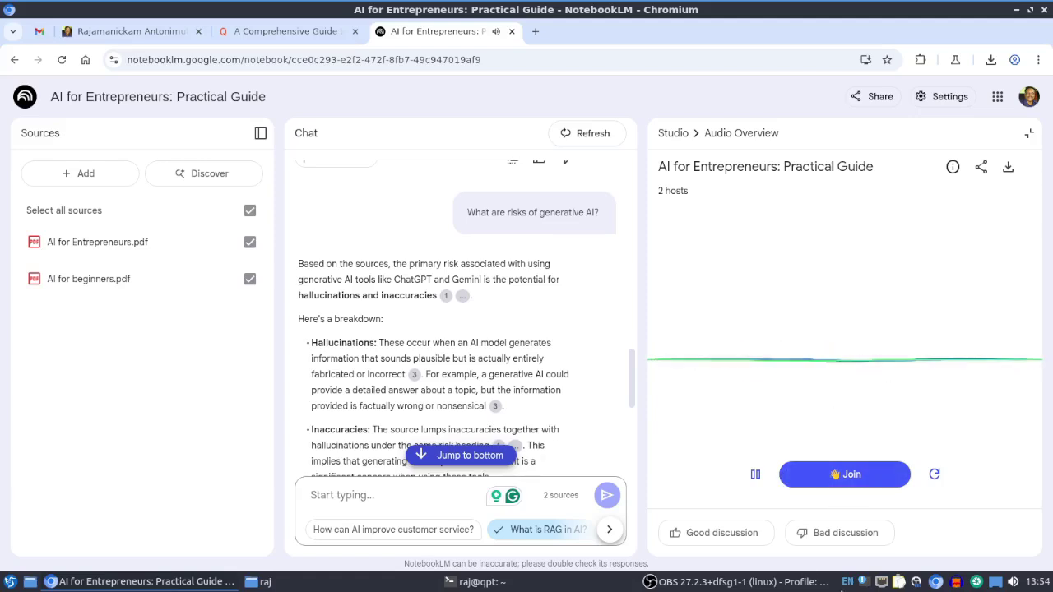
left_click(755, 475)
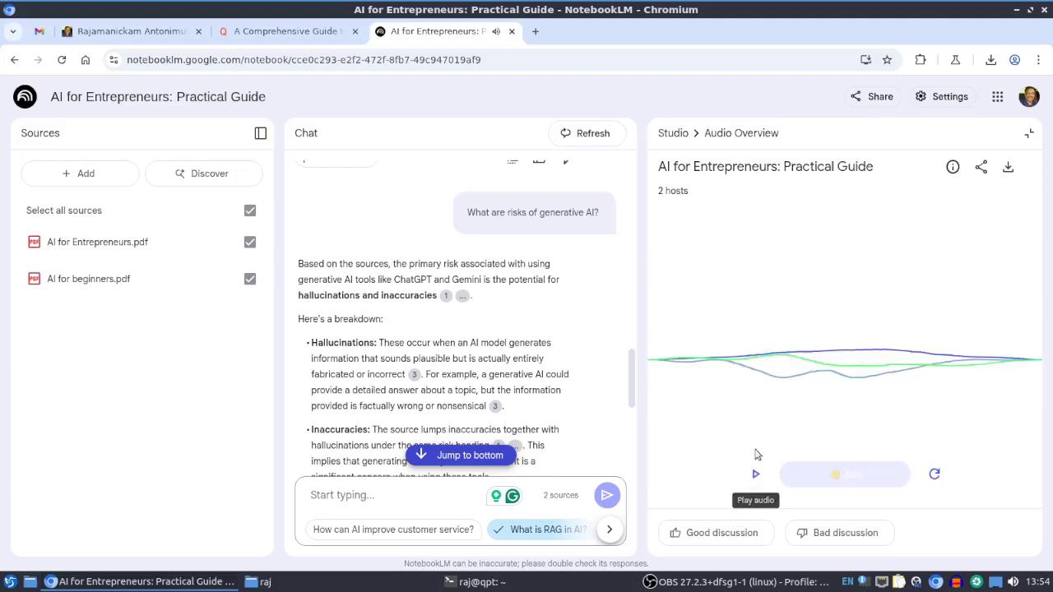